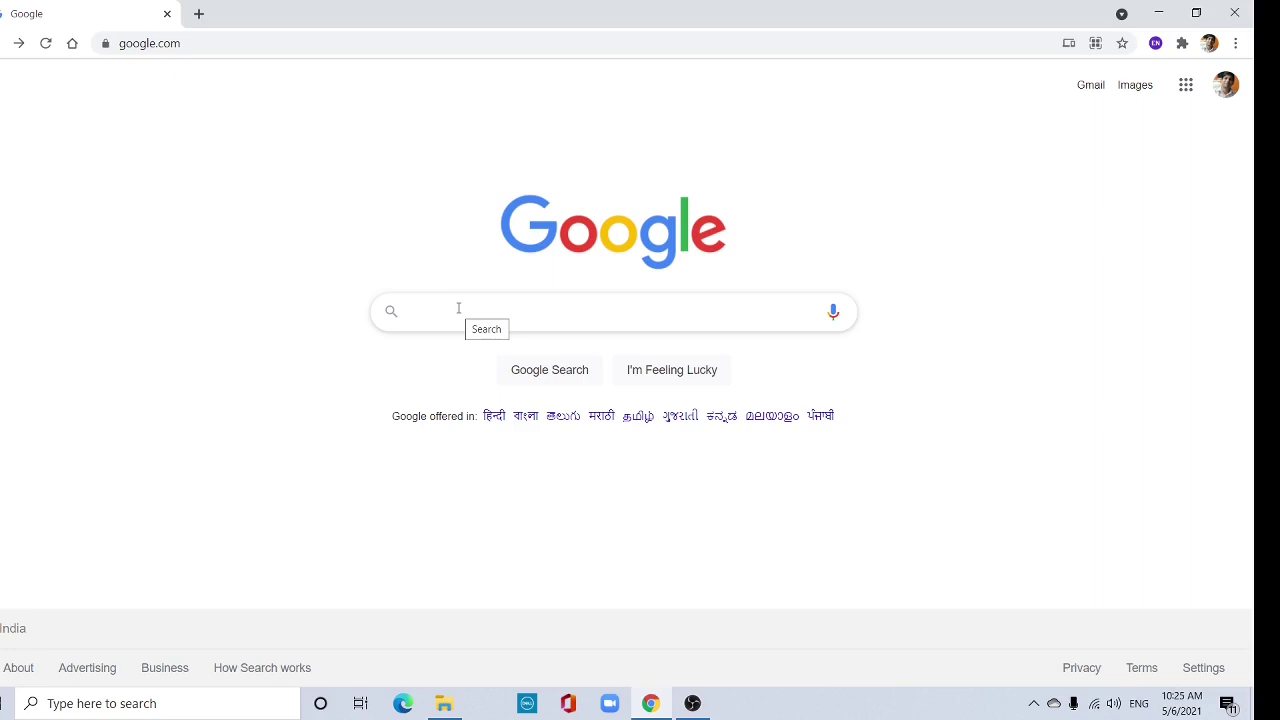
click(458, 308)
click(455, 308)
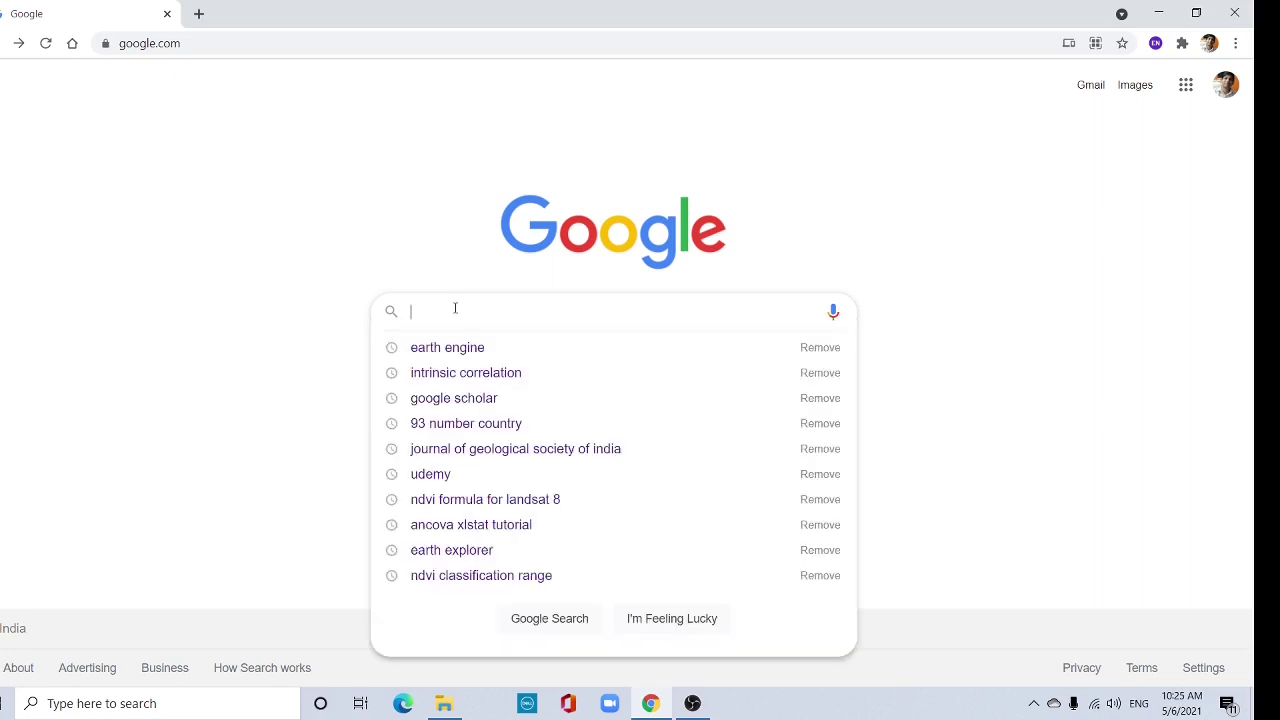
text(https://earthengine.google.com/)
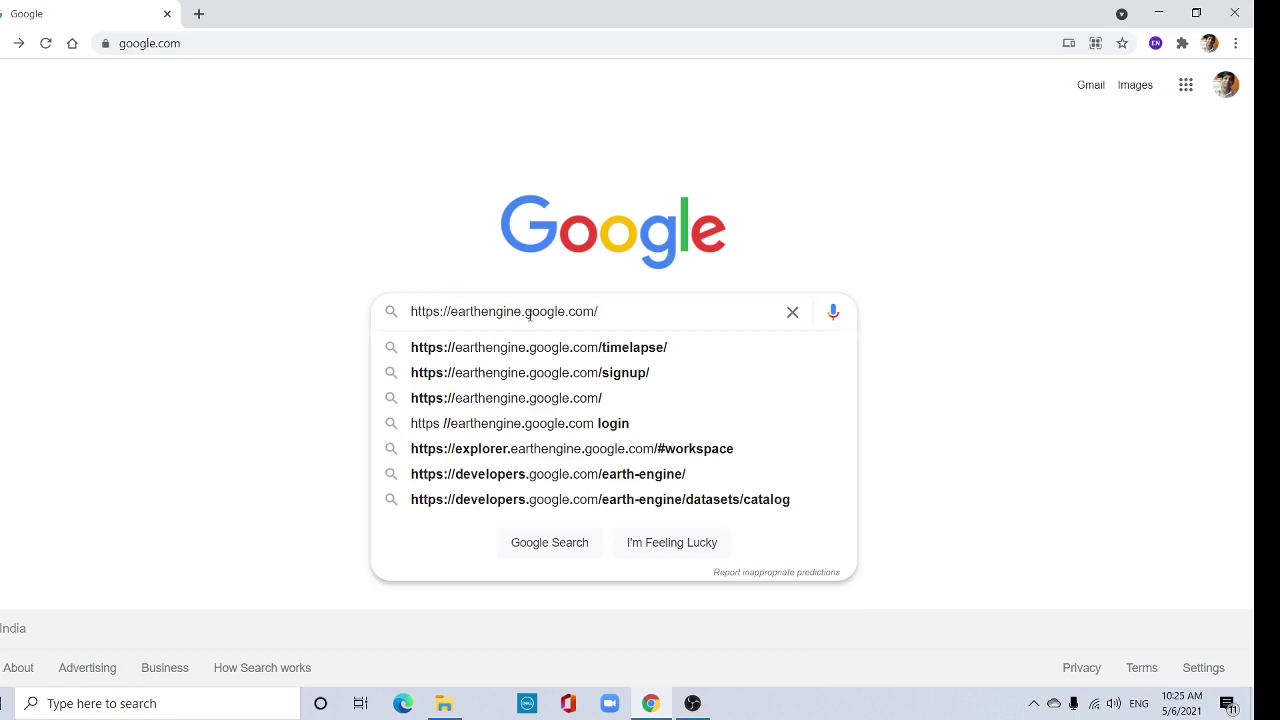
key(Return)
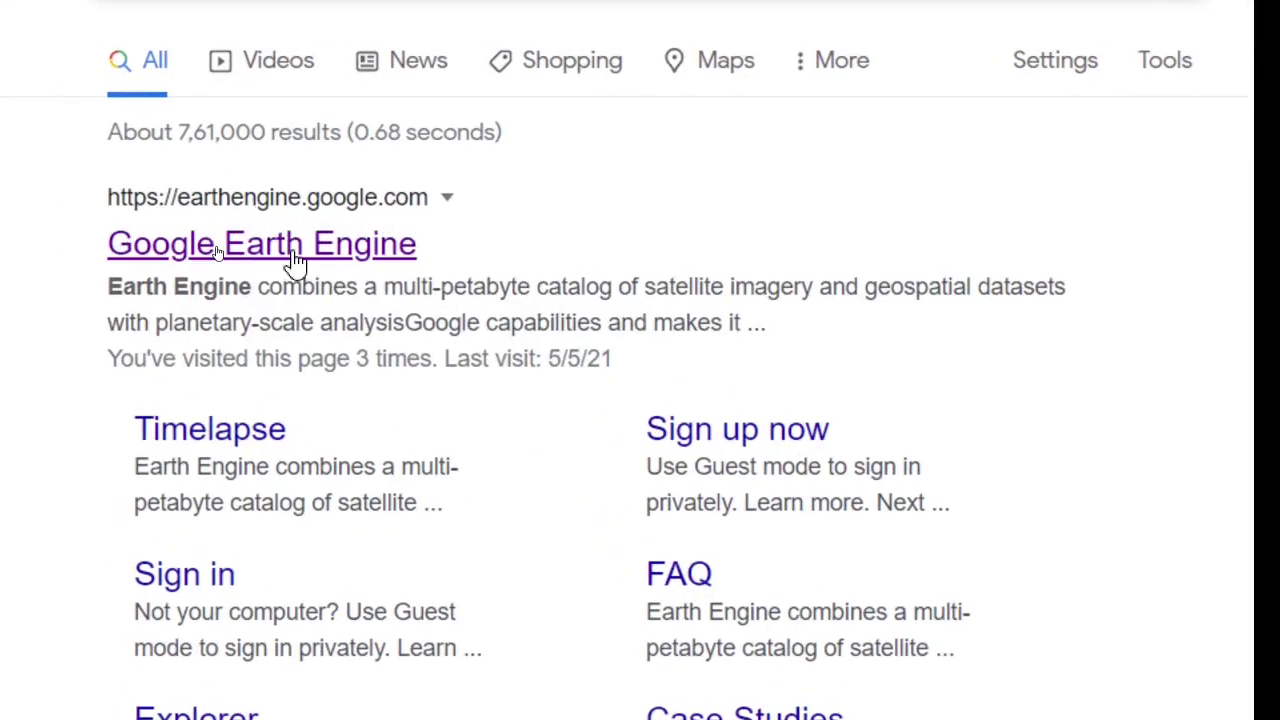
Step: Open the Google Earth Engine result and scroll to the signup form's empty fields
click(295, 262)
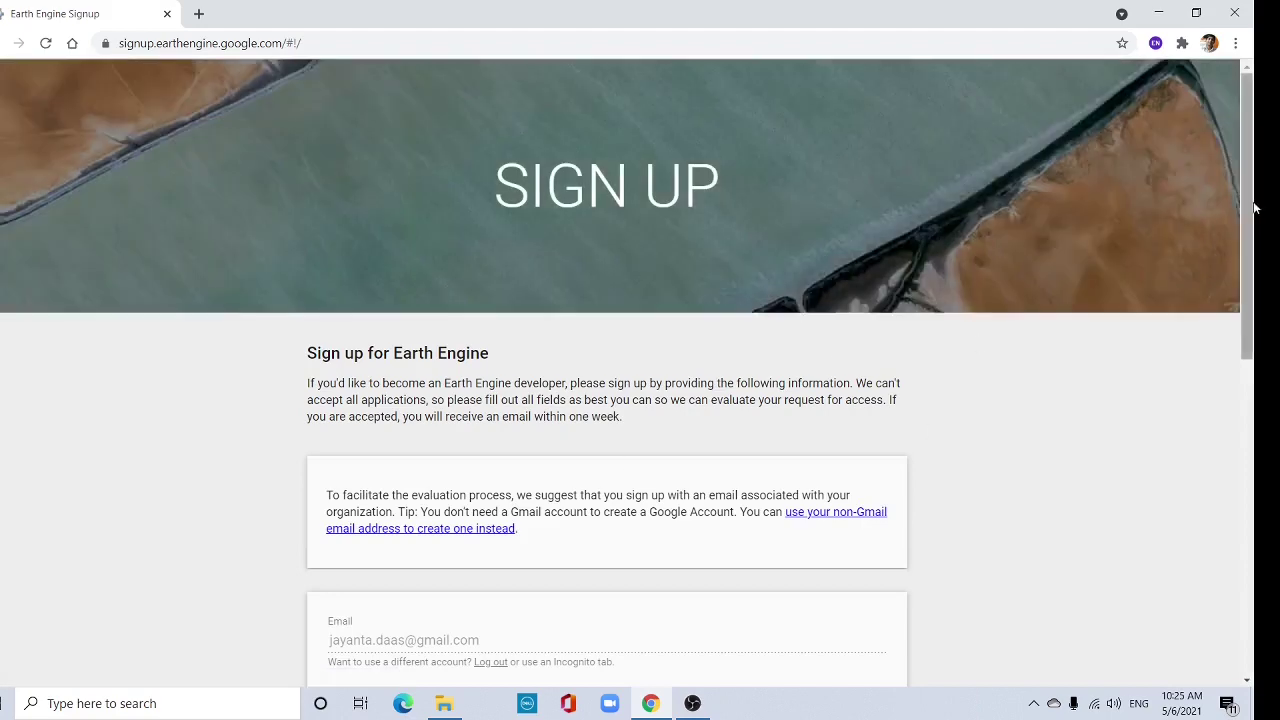
drag(1251, 206, 1251, 306)
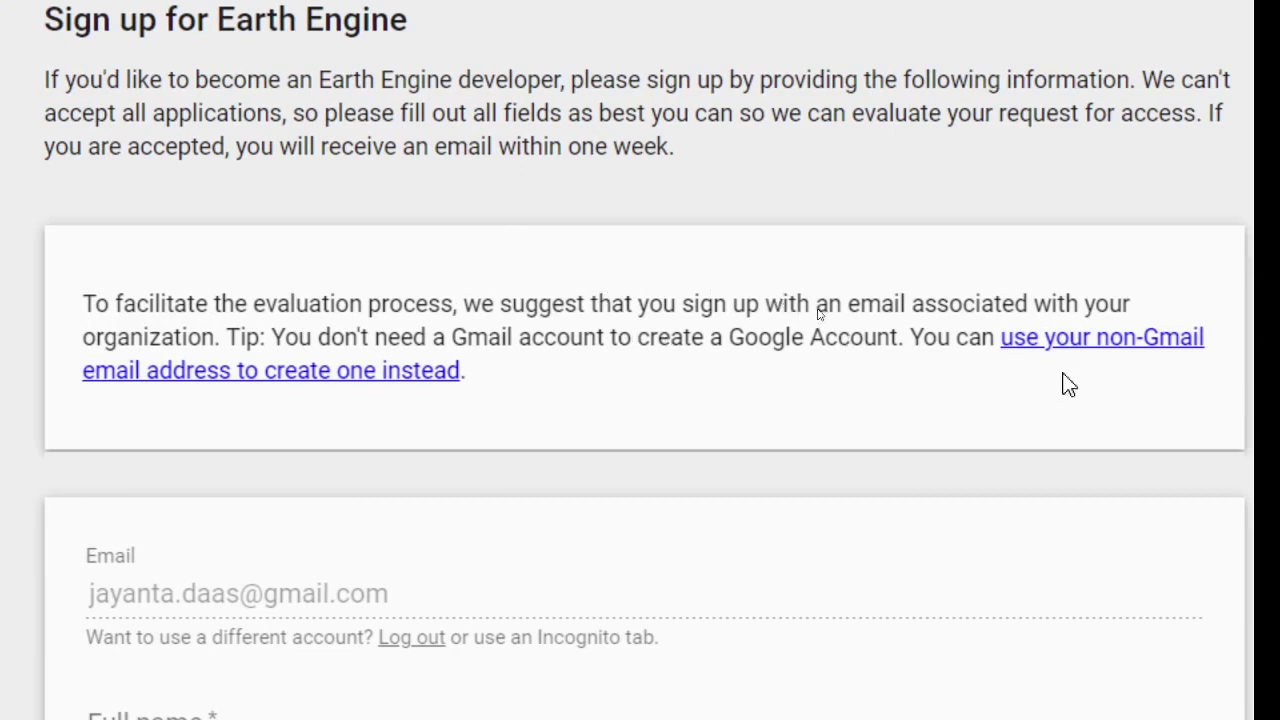
scroll(1097, 371, right, 1)
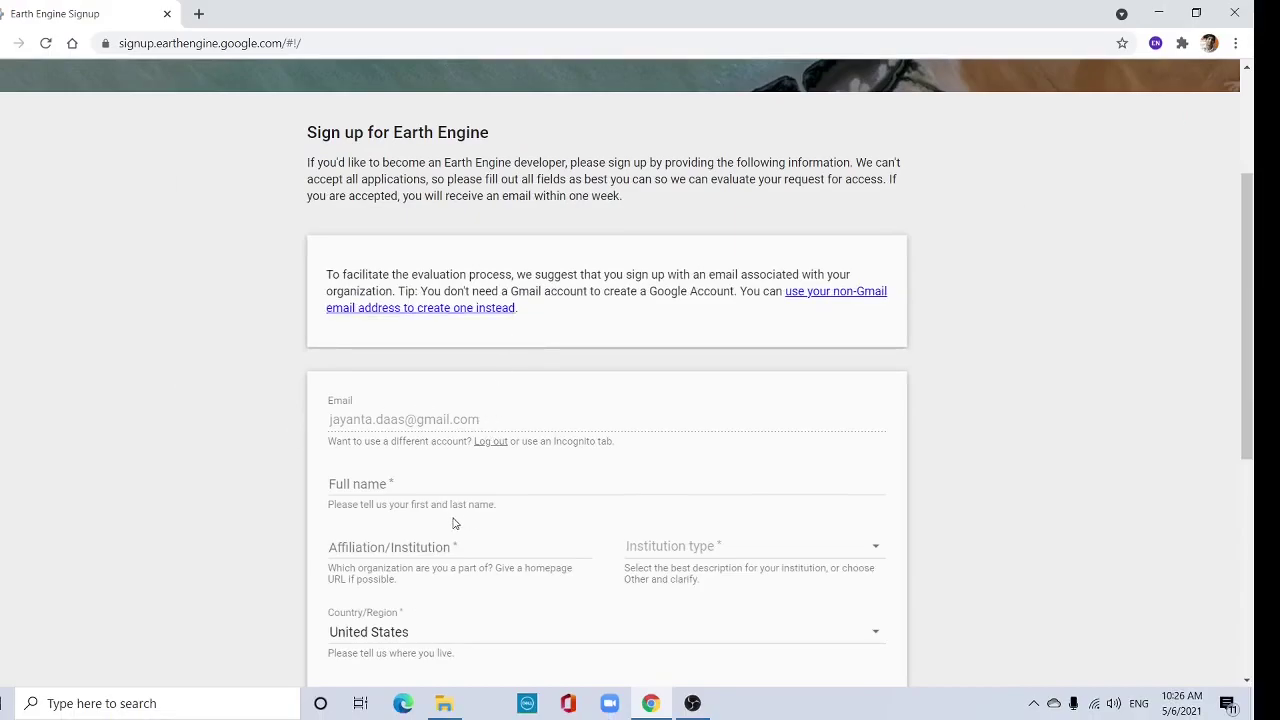
Step: Fill the full name from autofill and enter 'Rampurhat College' as the affiliation
click(396, 488)
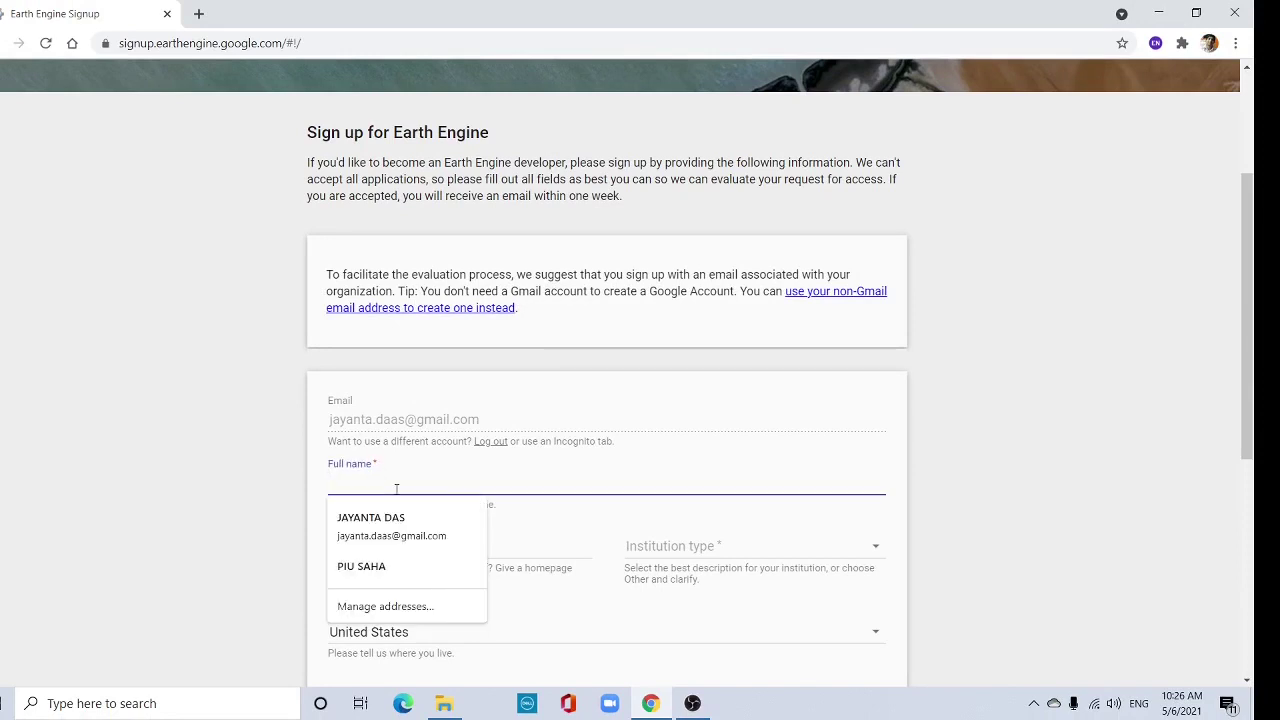
click(394, 519)
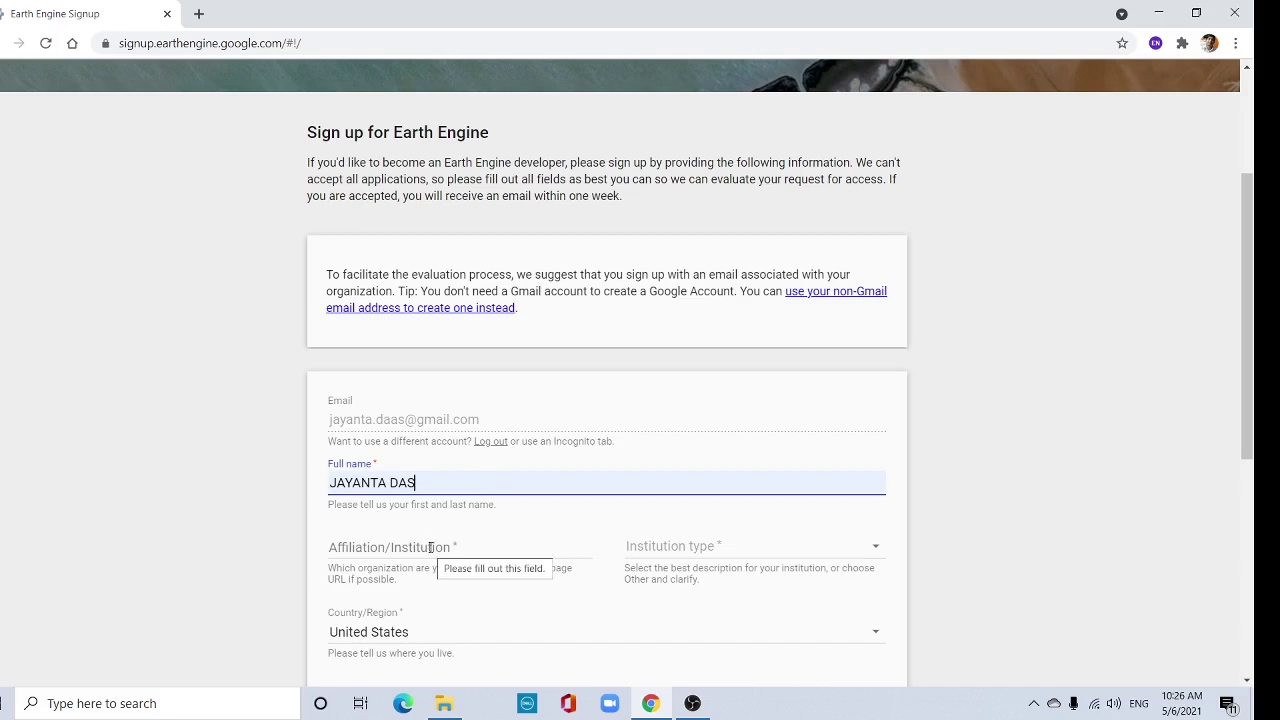
click(430, 547)
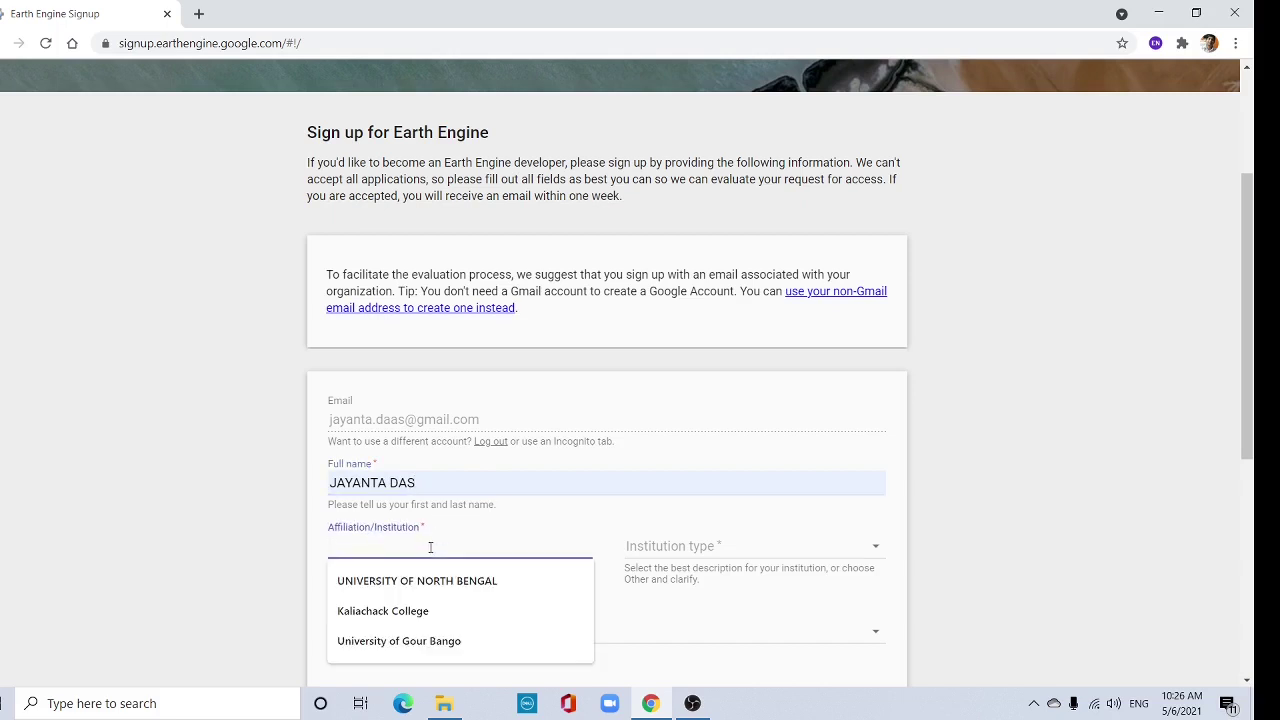
text(Rampurhat Colleg)
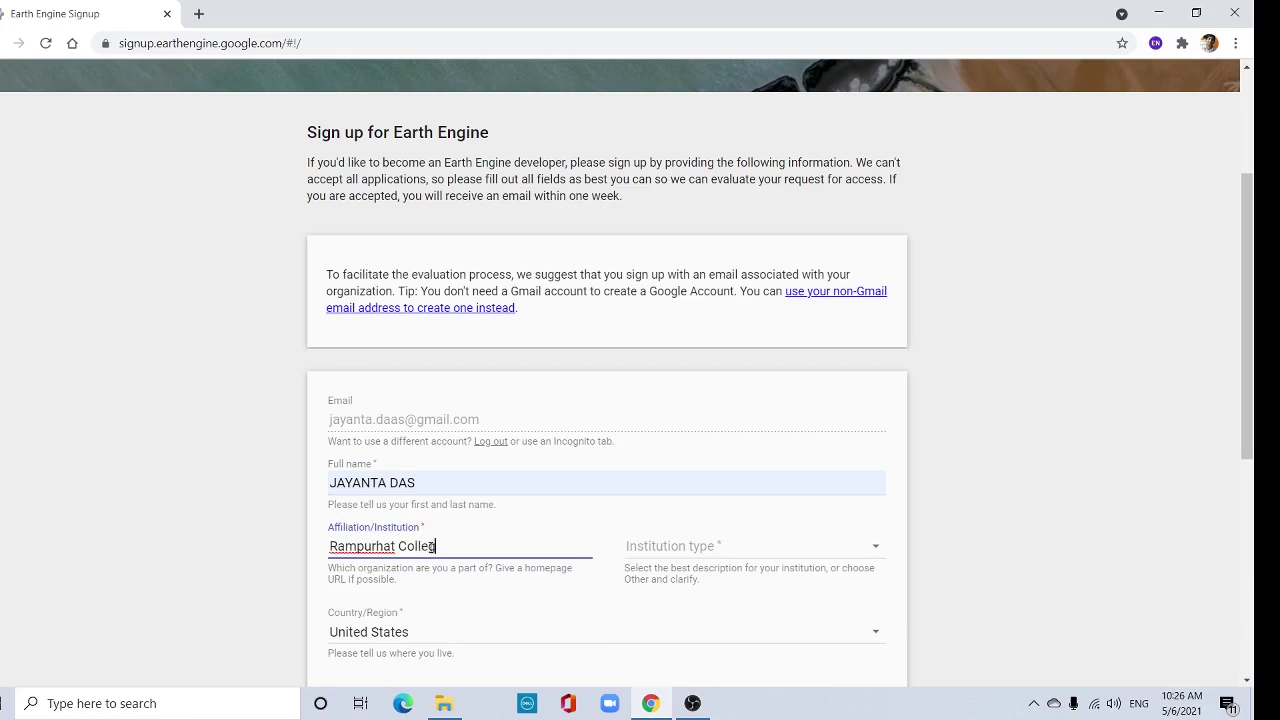
text(e)
Step: Set institution type to Academia and country/region to India
click(879, 552)
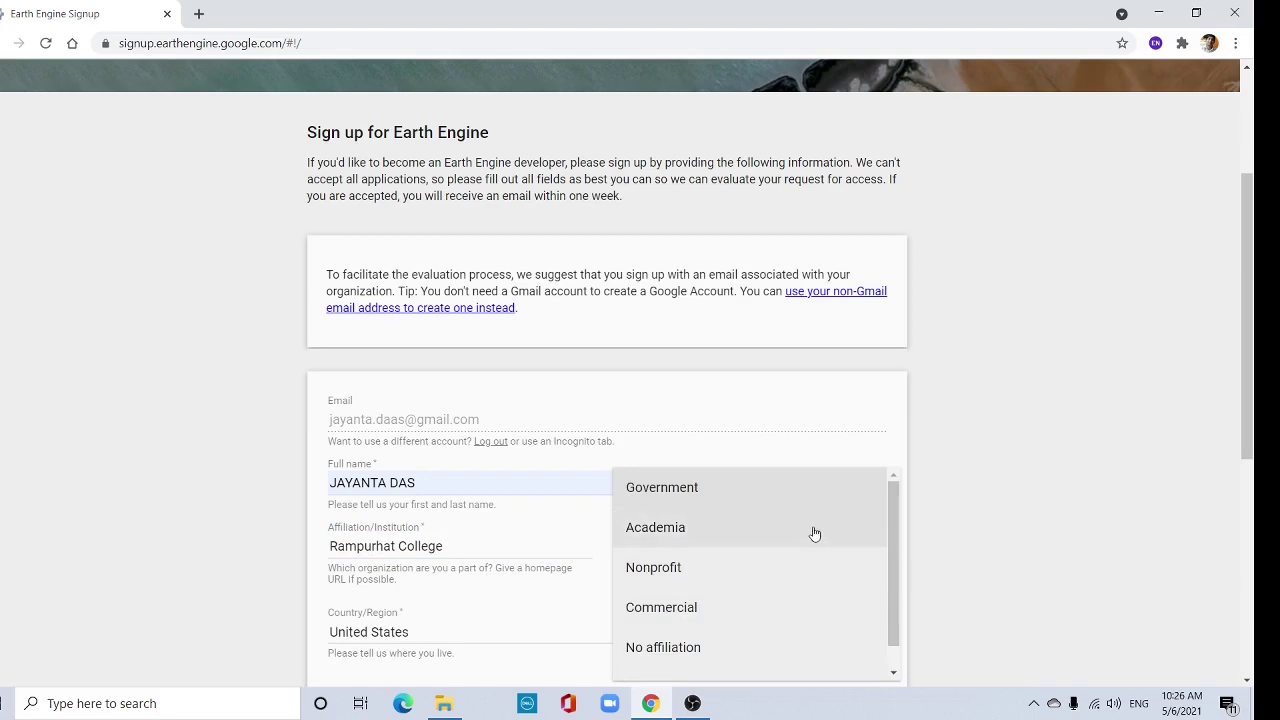
click(727, 531)
drag(1251, 337, 1251, 458)
click(880, 362)
click(617, 405)
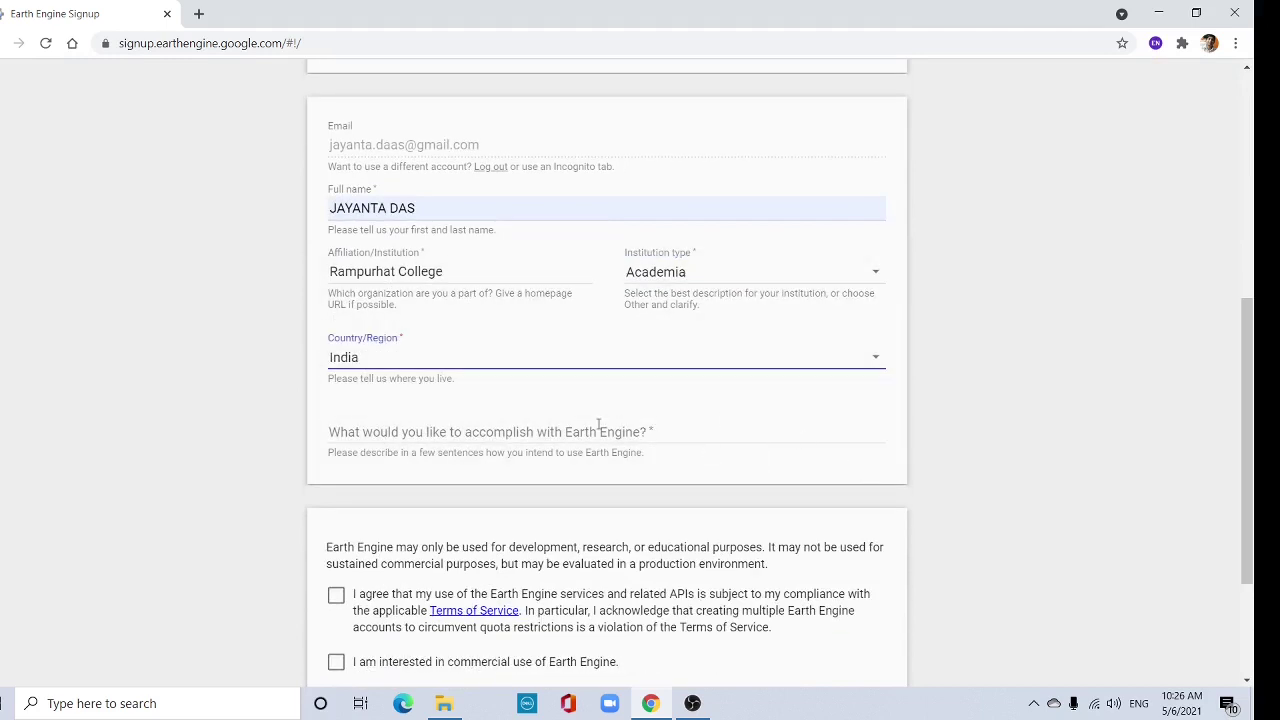
click(476, 433)
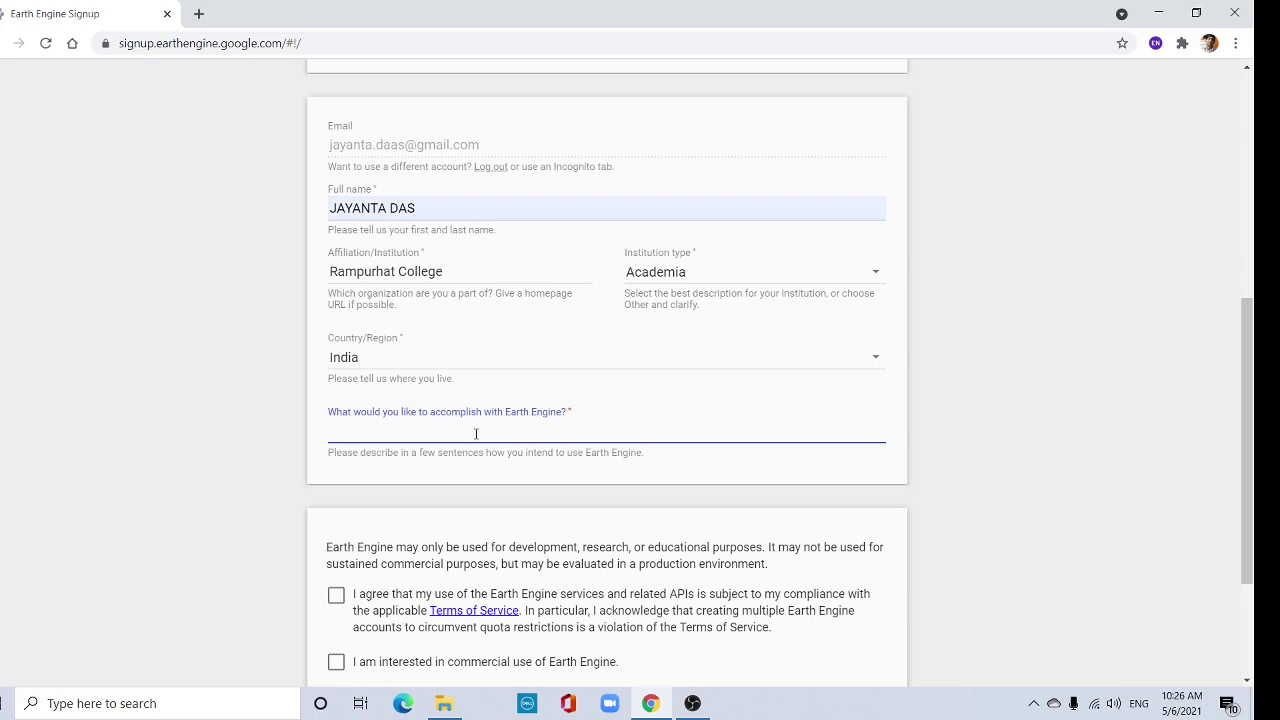
Step: Write that you are an academician seeking educational access, correcting 'Engne' to 'Engine'
text(I an)
text(m)
text( an ac)
text(ademi)
text(cian )
text(and)
text( want )
text(t)
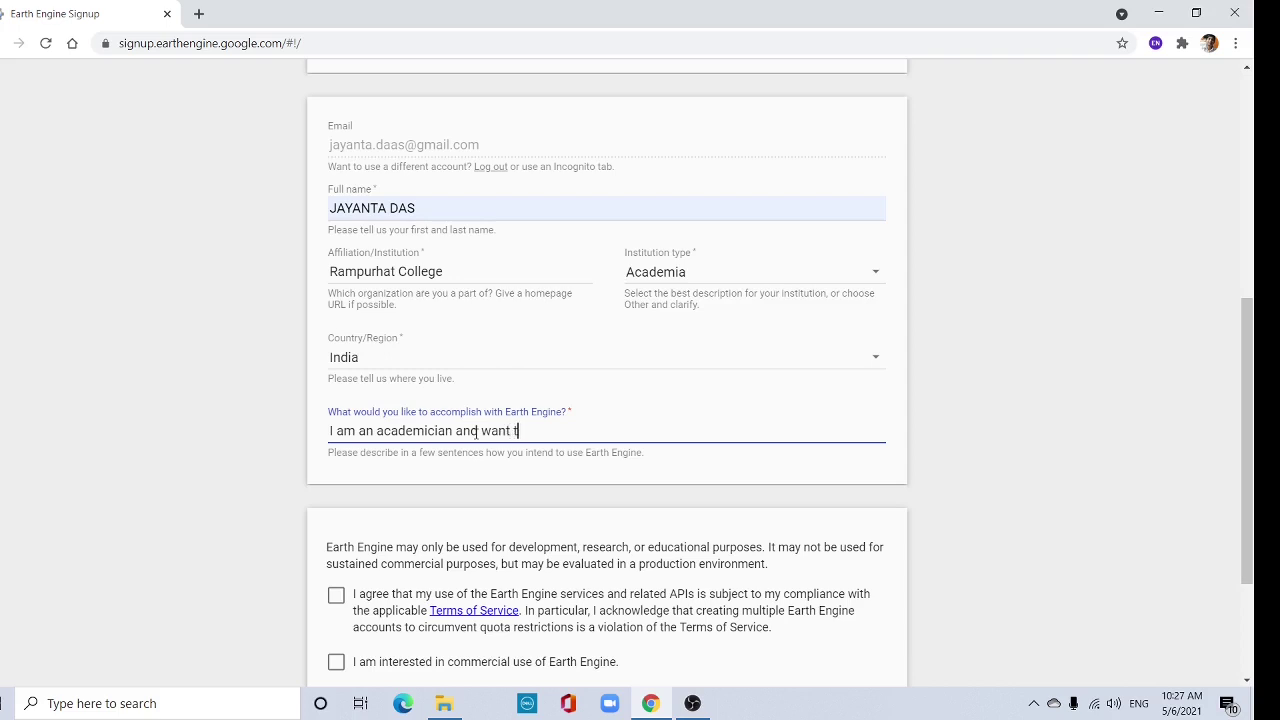
text(o access to Google Earth Engne fo)
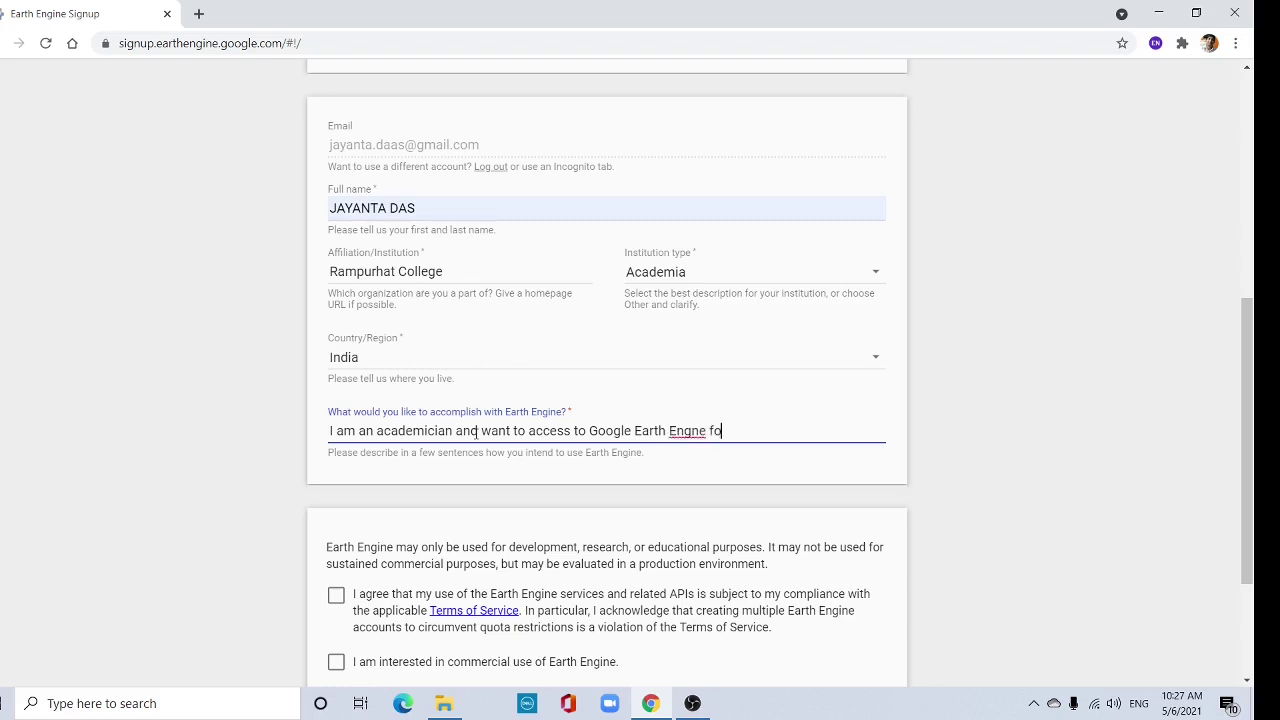
text(r educational purpose)
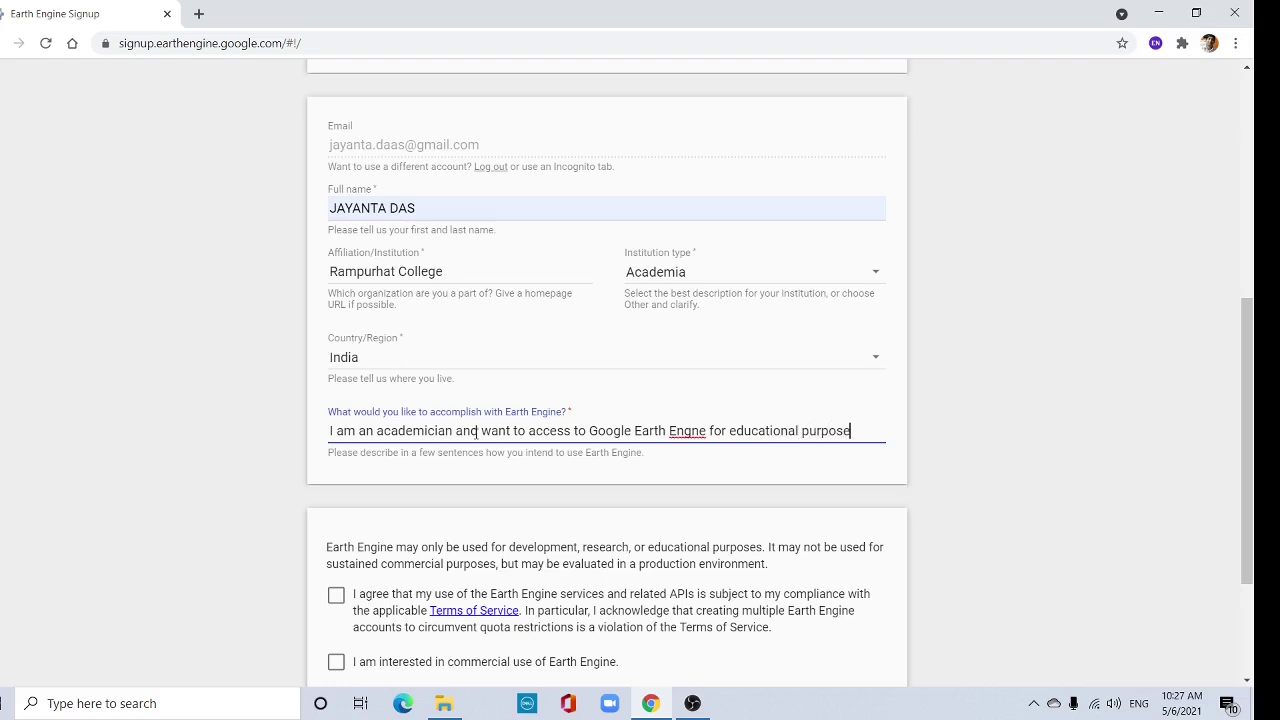
right_click(693, 438)
click(731, 451)
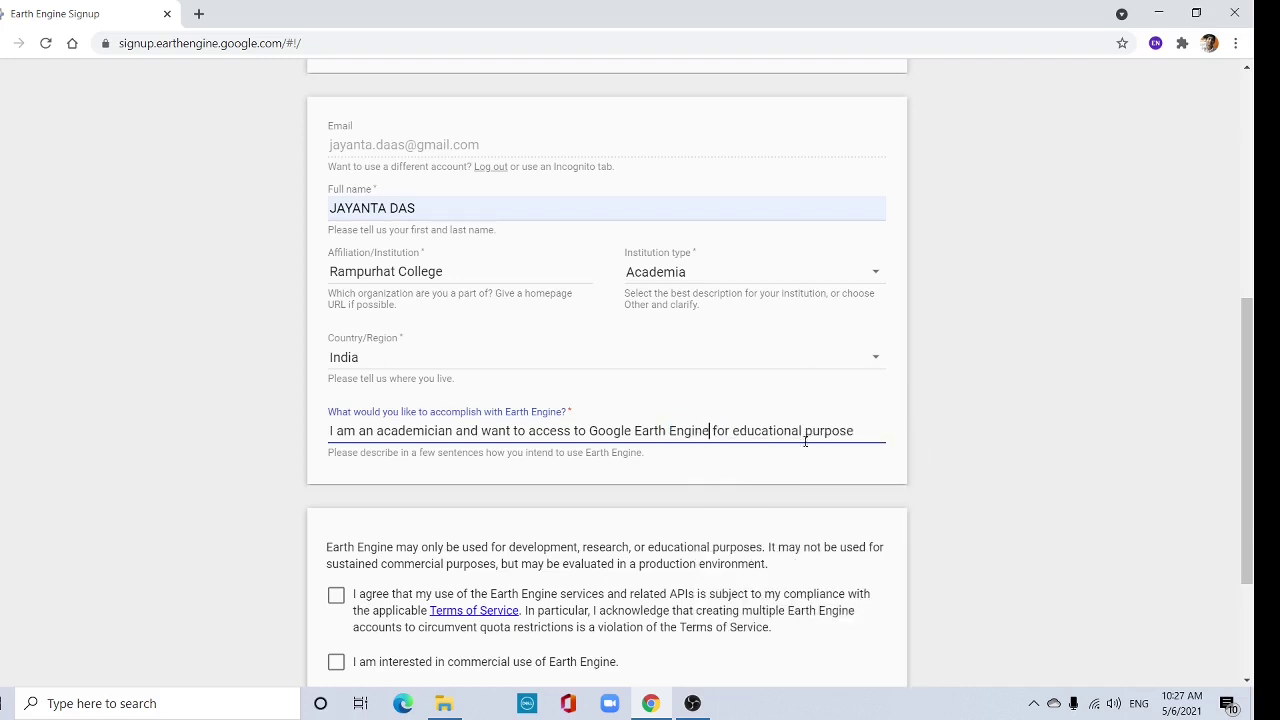
key(End)
Step: Add that you want to process and analyse satellite data from the Google Earth Engine data archive
text(. I would)
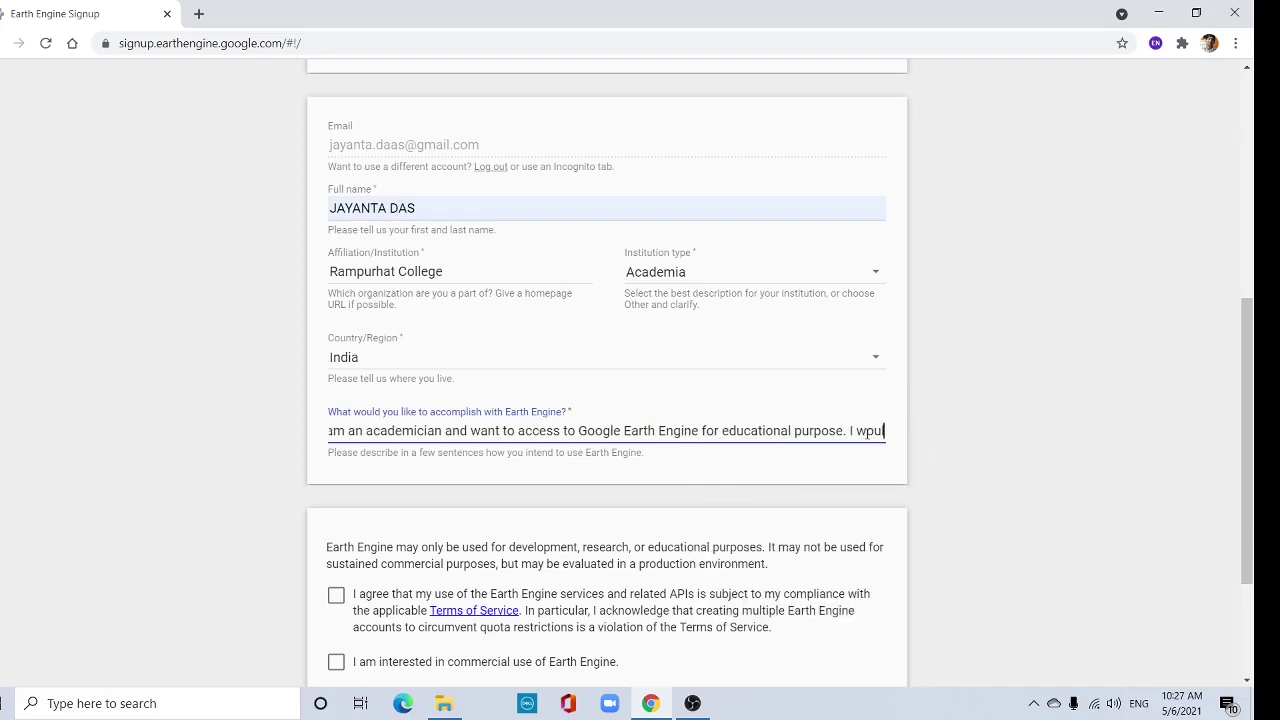
text( like to)
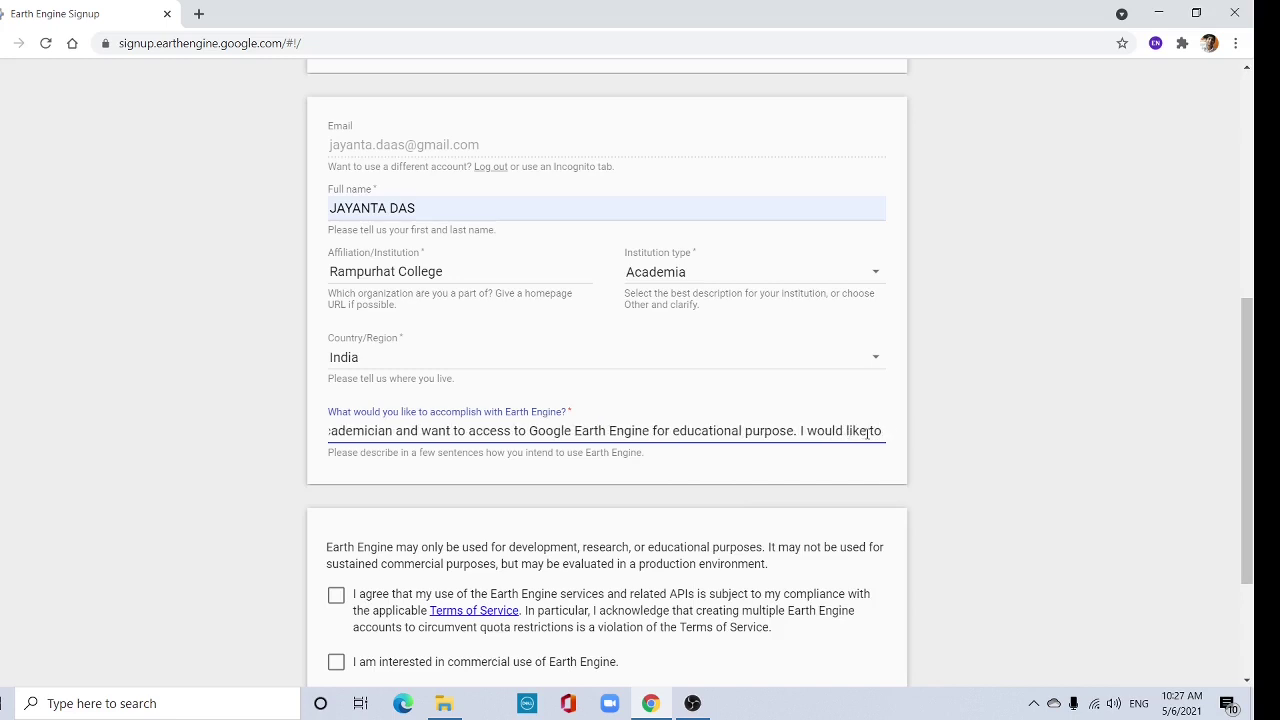
text( prod)
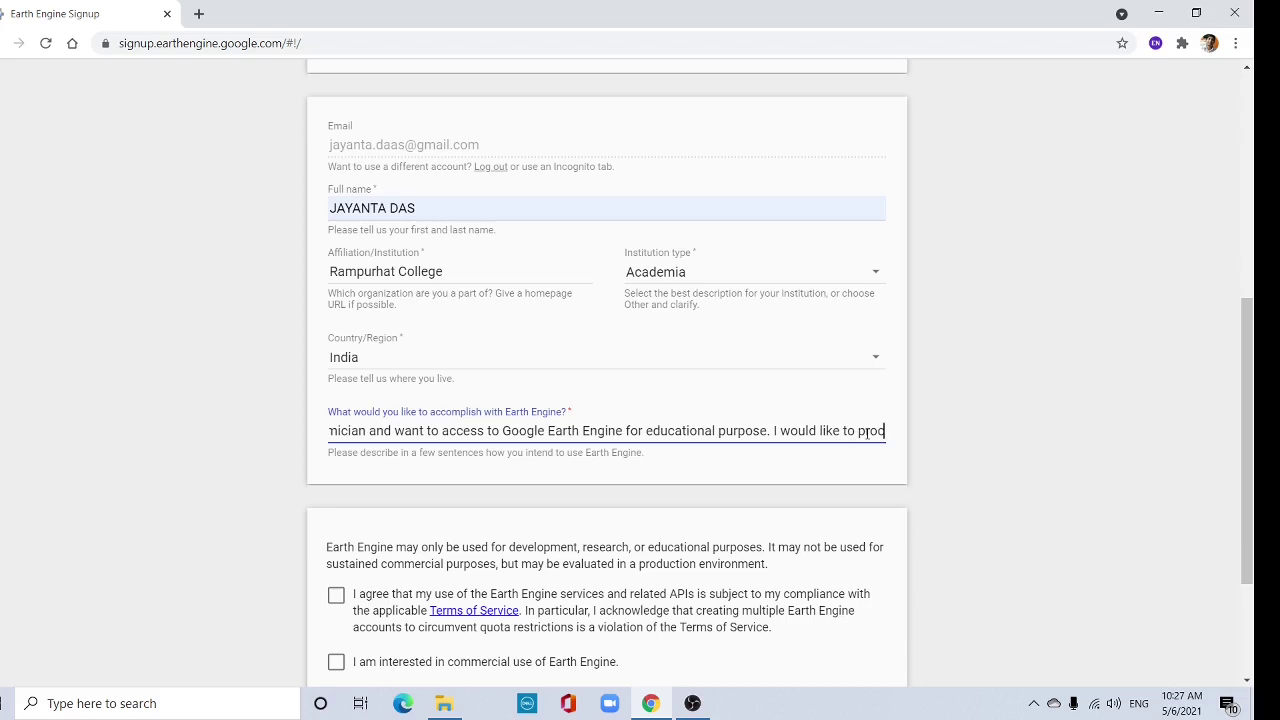
key(BackSpace)
text(cess a)
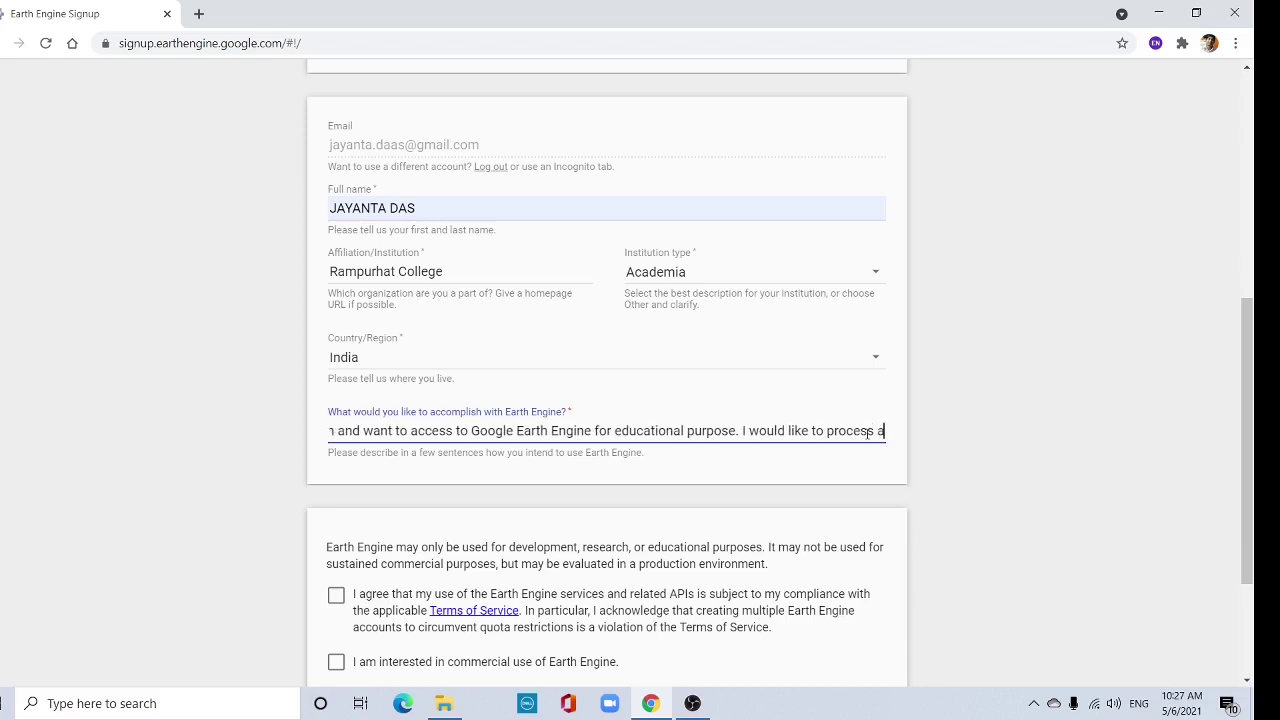
text(nd analyse satellite data from Goog)
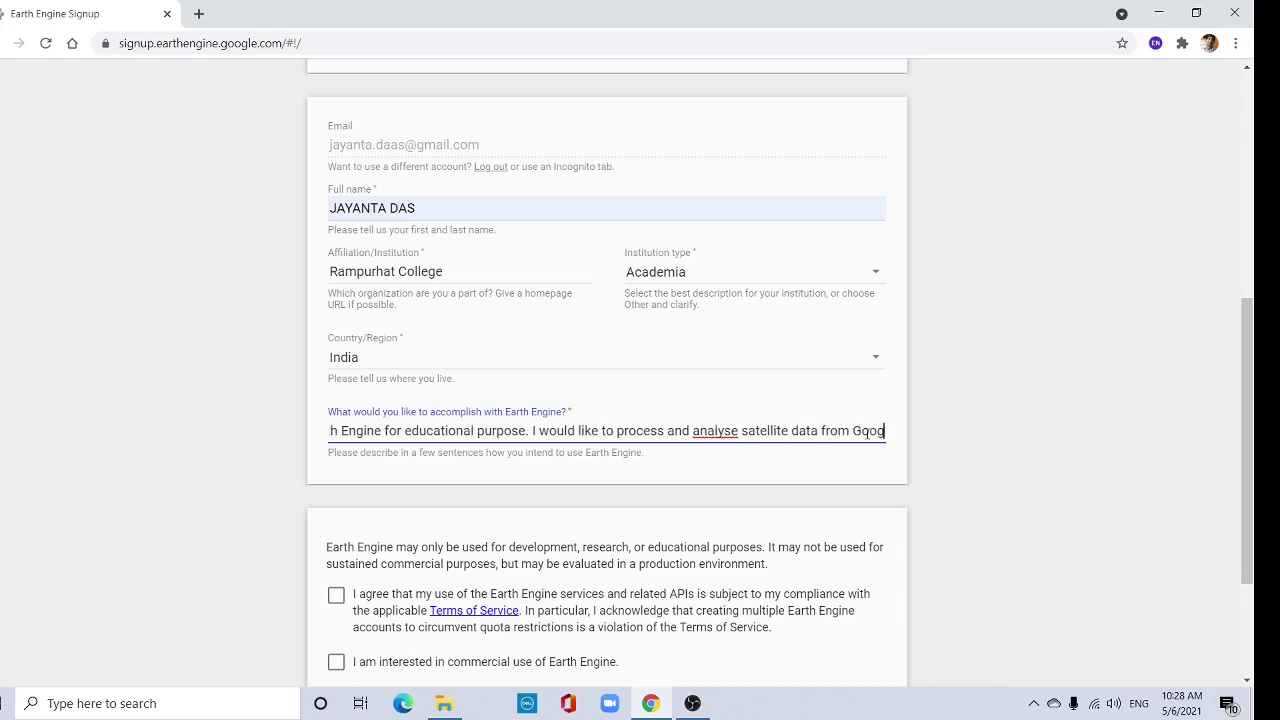
text(a)
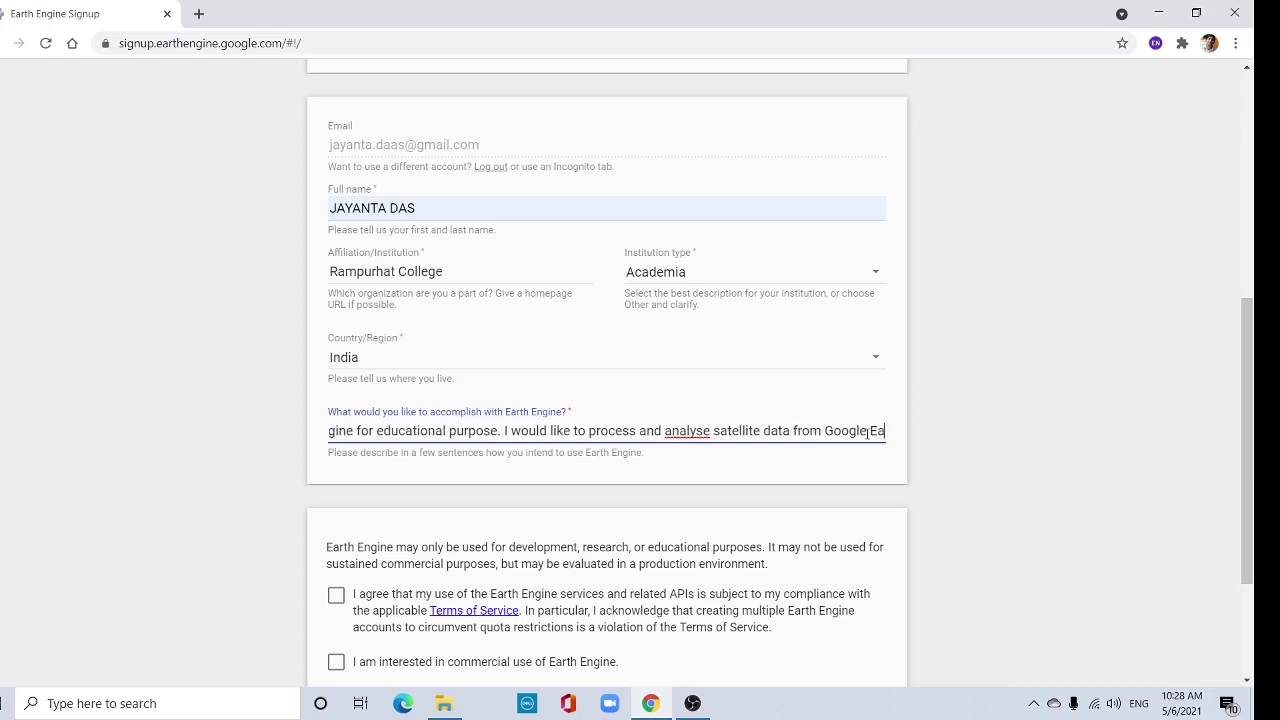
text(rth)
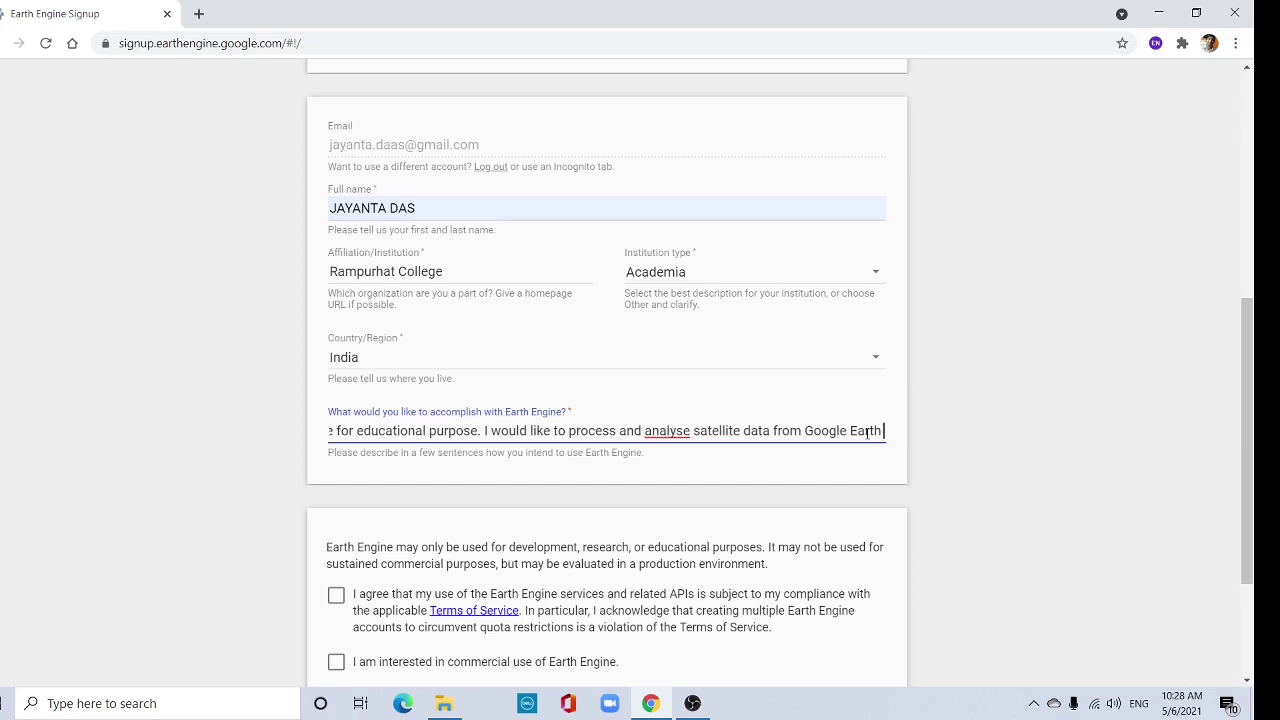
text( En)
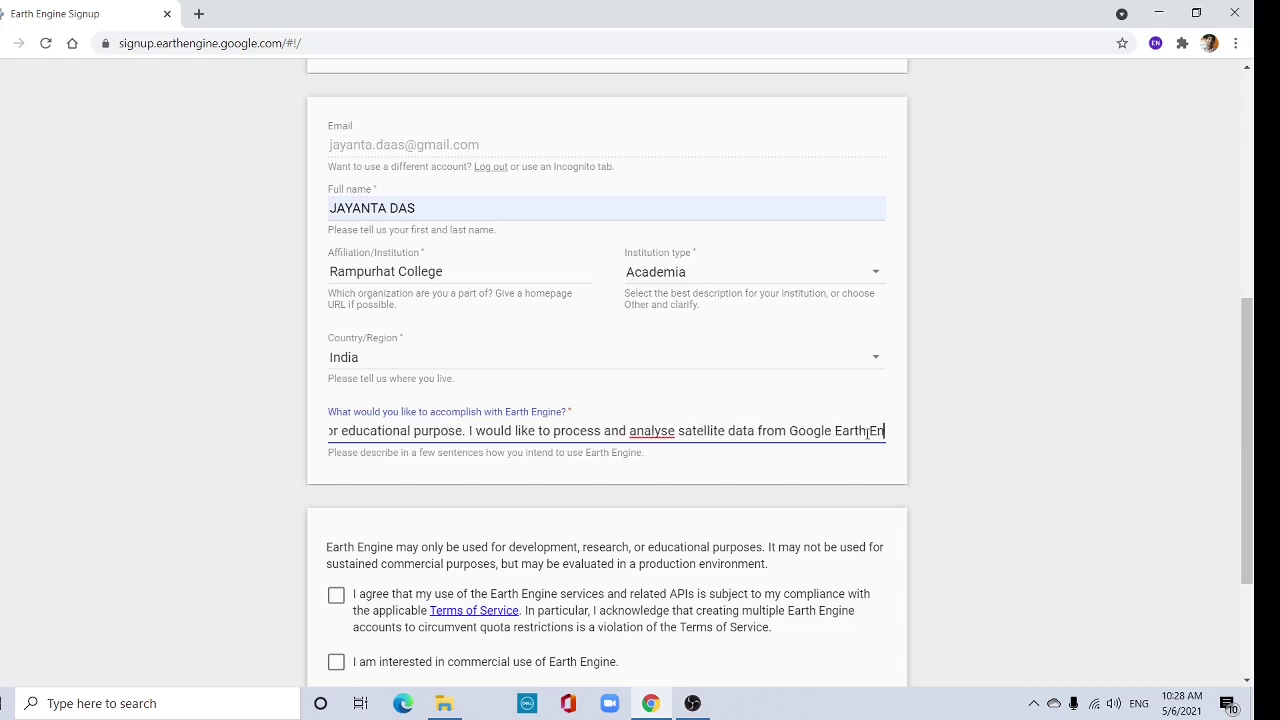
text(gine)
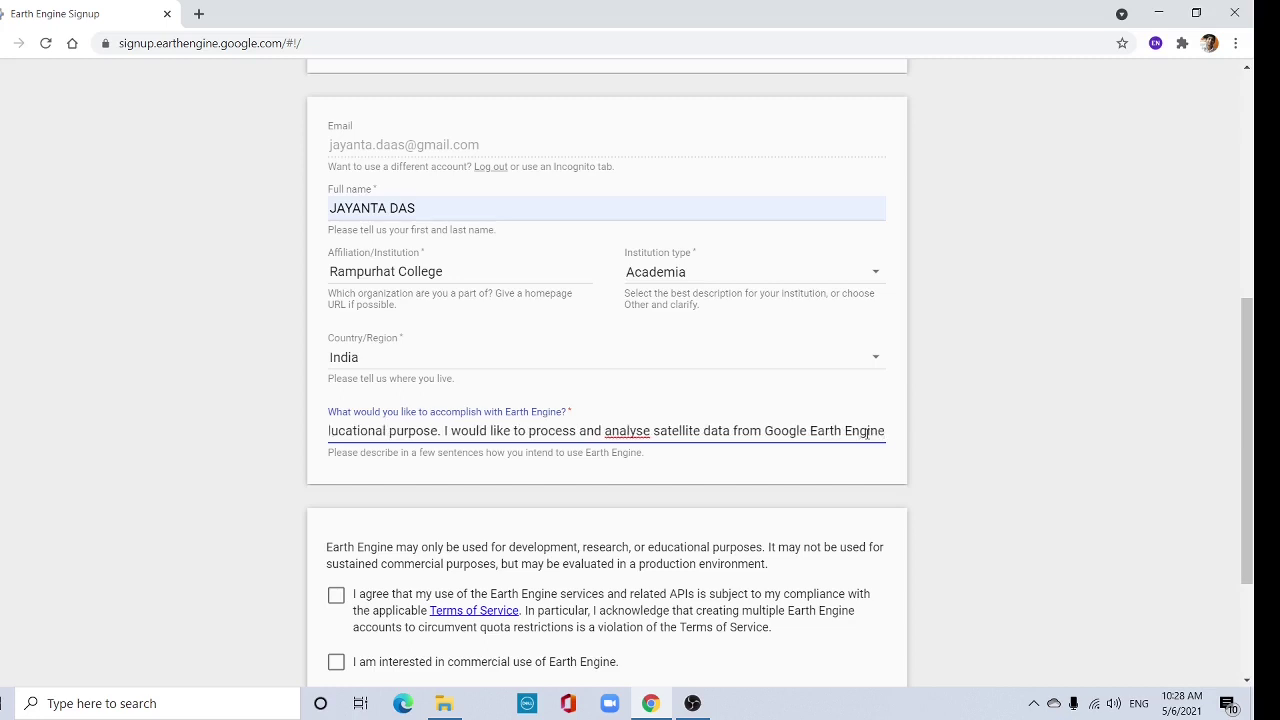
text( data )
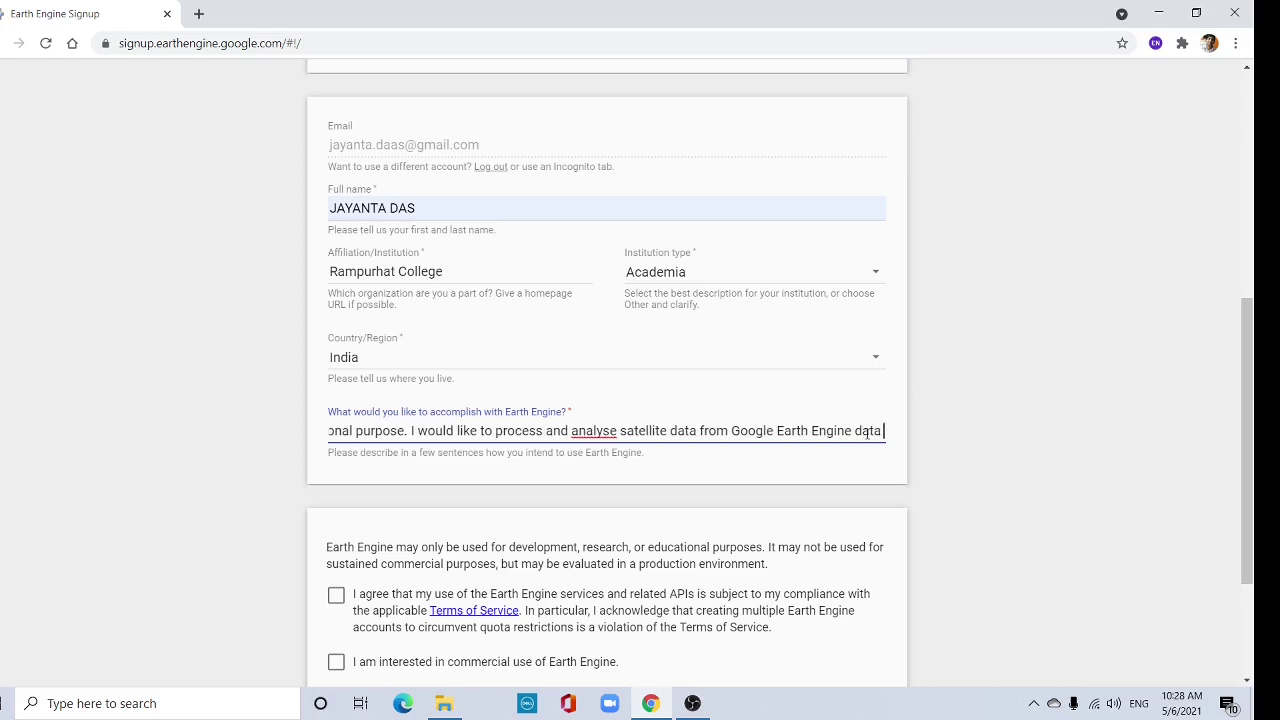
text(ar)
text(c)
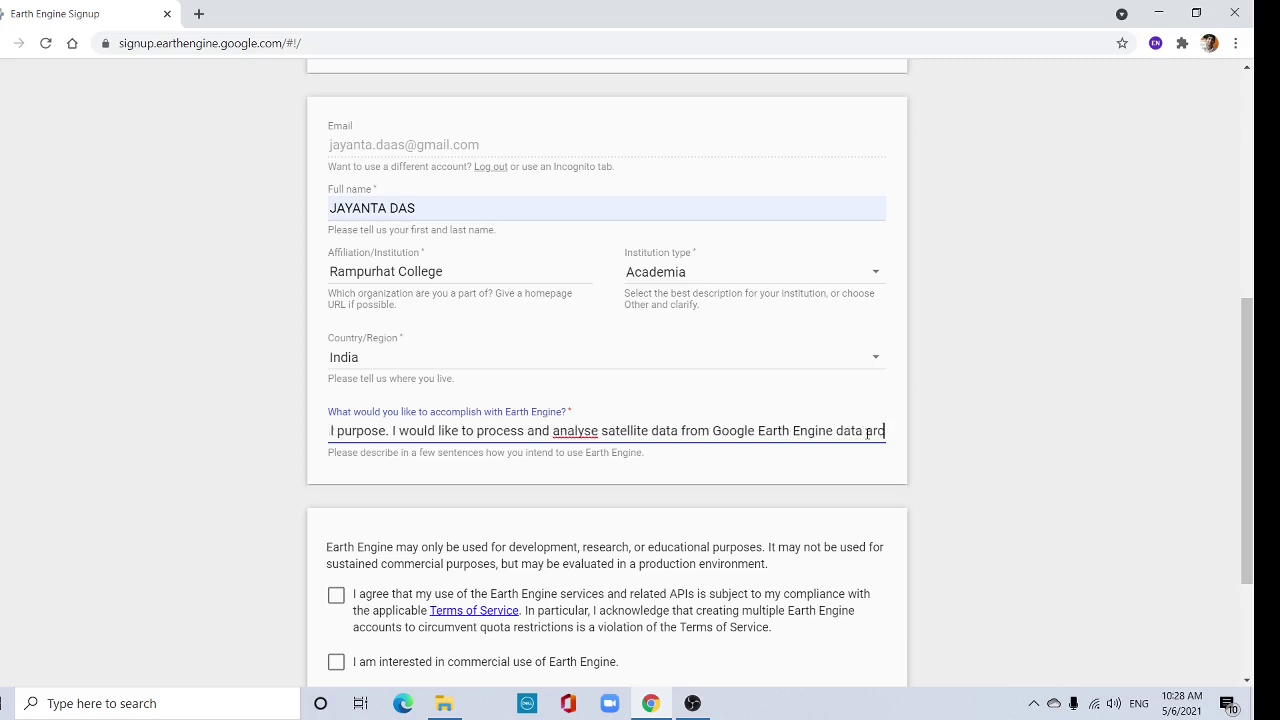
text(hive.)
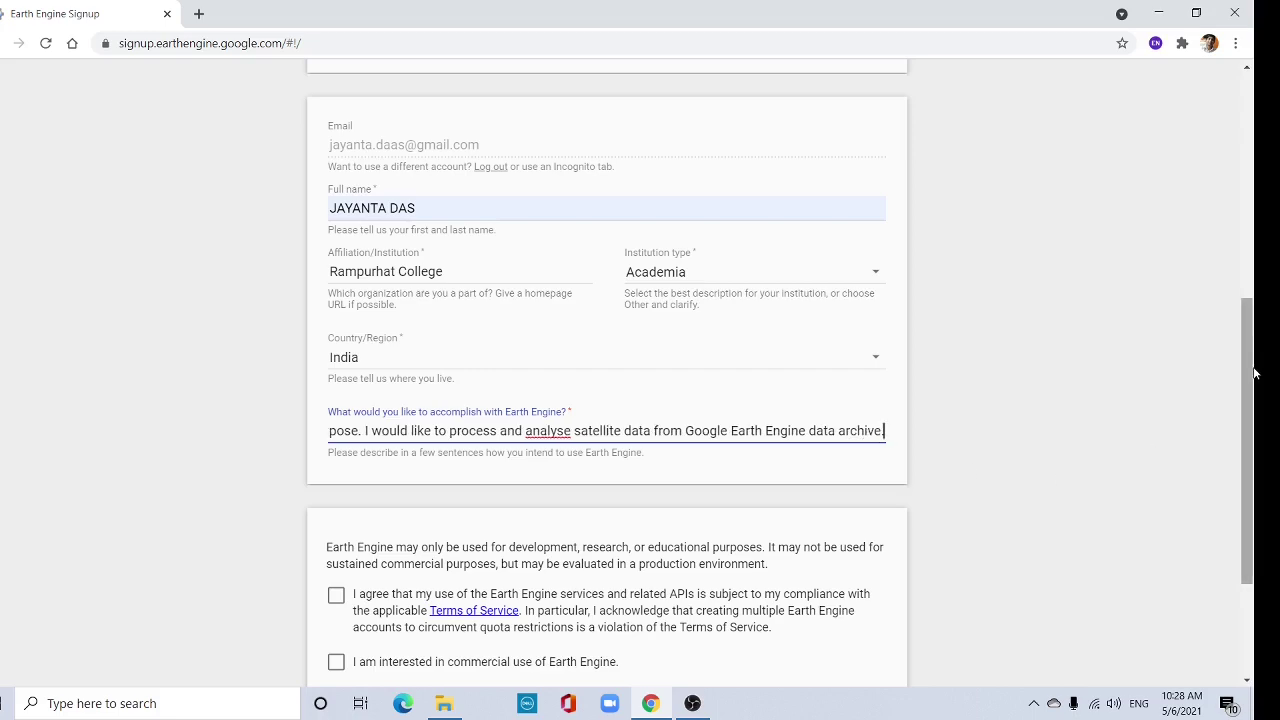
Step: Tick 'I agree' and commercial use, complete 'I'm not a robot', and submit the form
drag(1251, 366, 1249, 534)
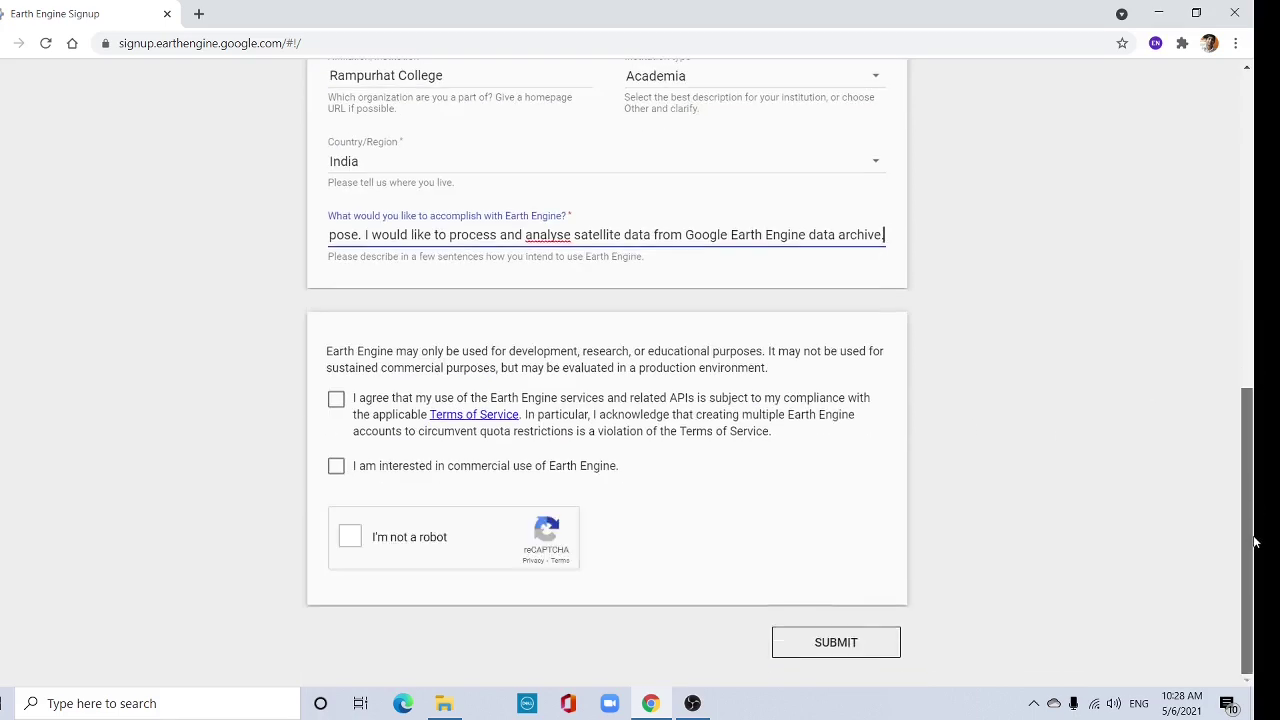
click(336, 399)
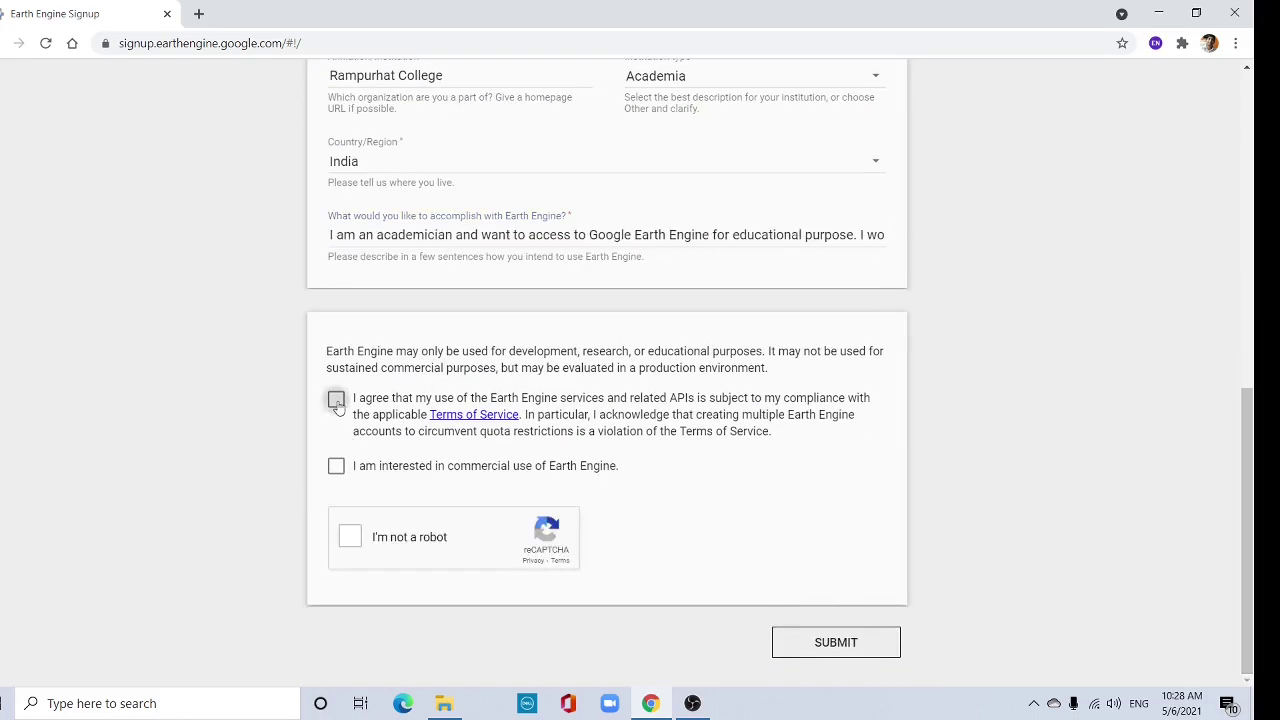
click(337, 467)
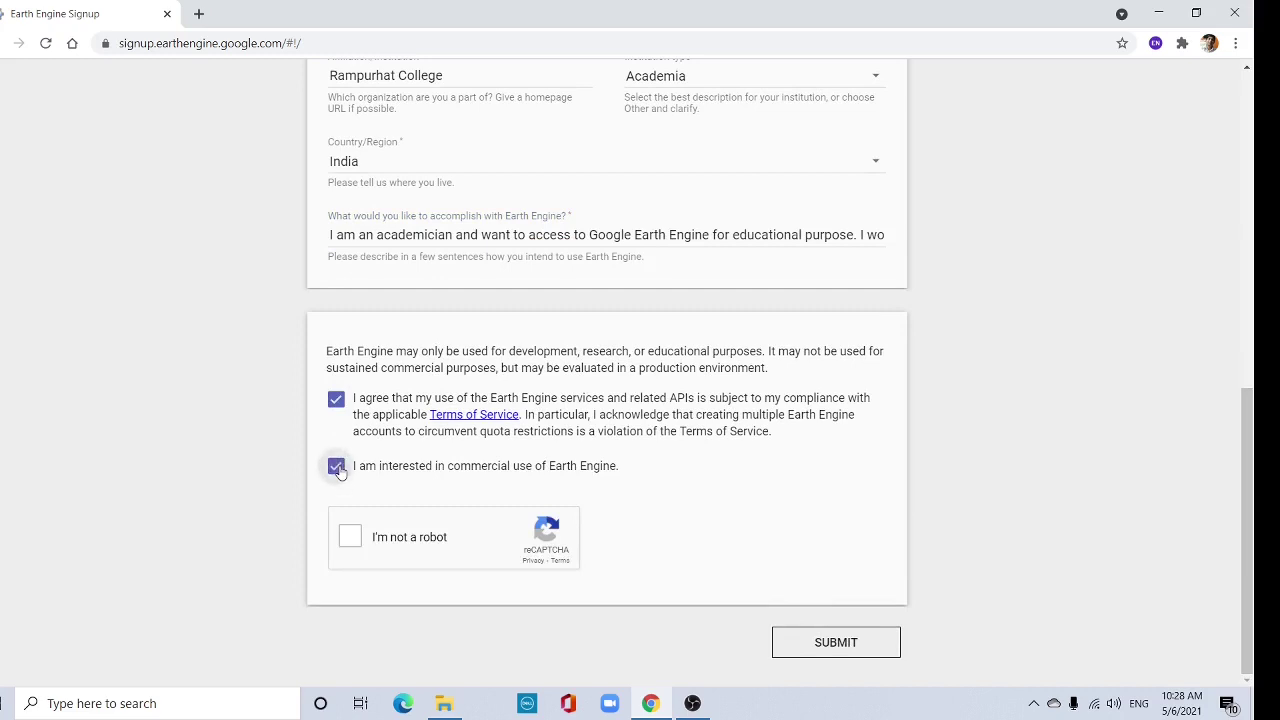
click(349, 540)
click(862, 652)
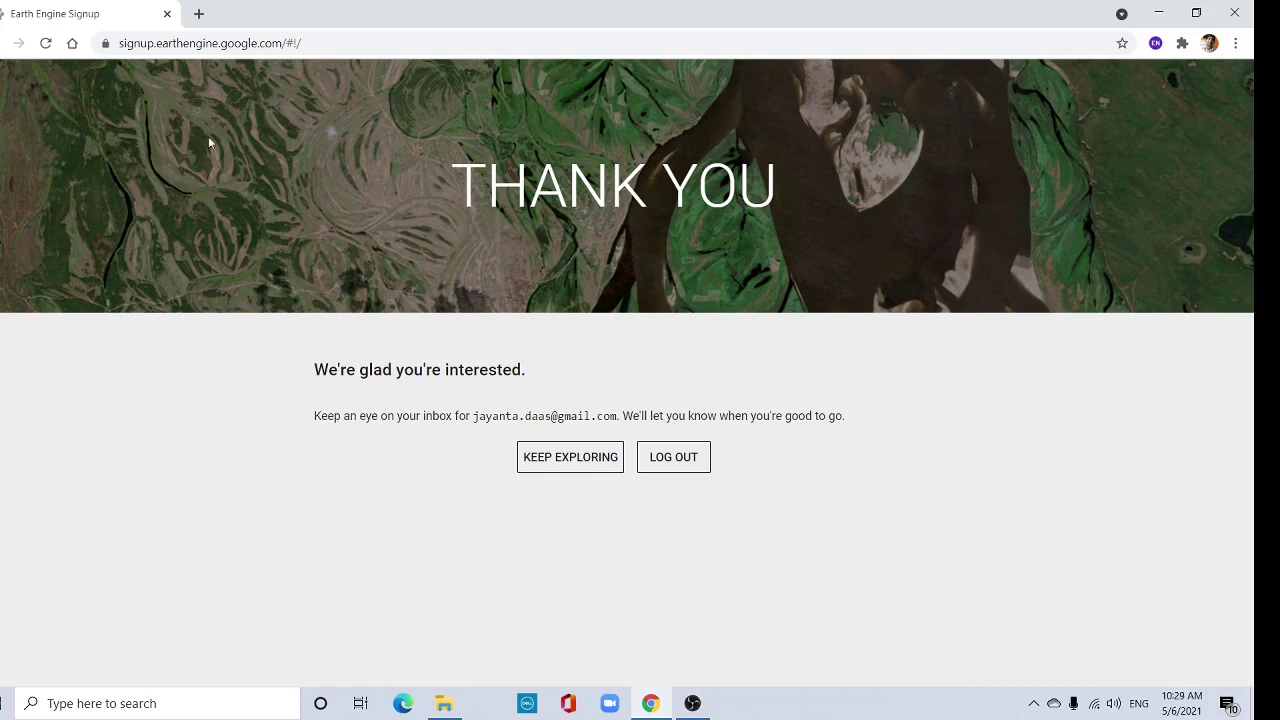
Step: Read the 'Welcome to Google Earth Engine!' email in Gmail in a new tab
click(198, 14)
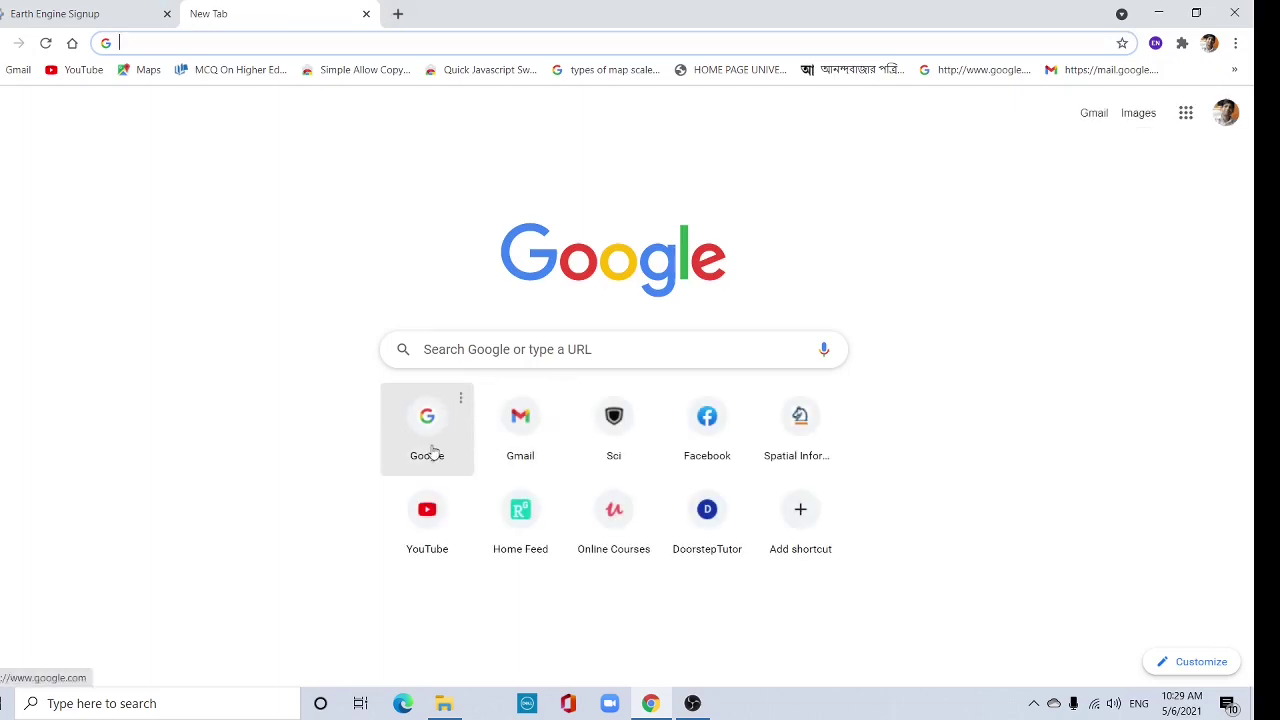
click(430, 445)
click(480, 218)
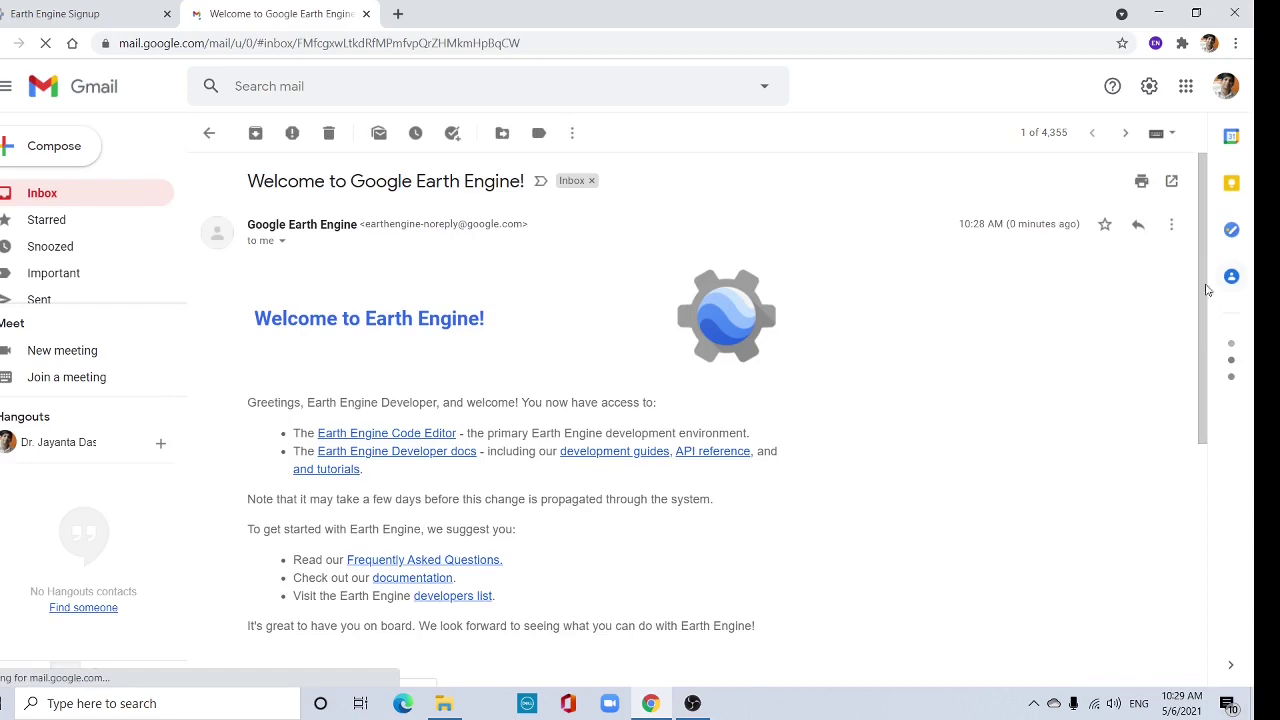
drag(1204, 292, 1188, 346)
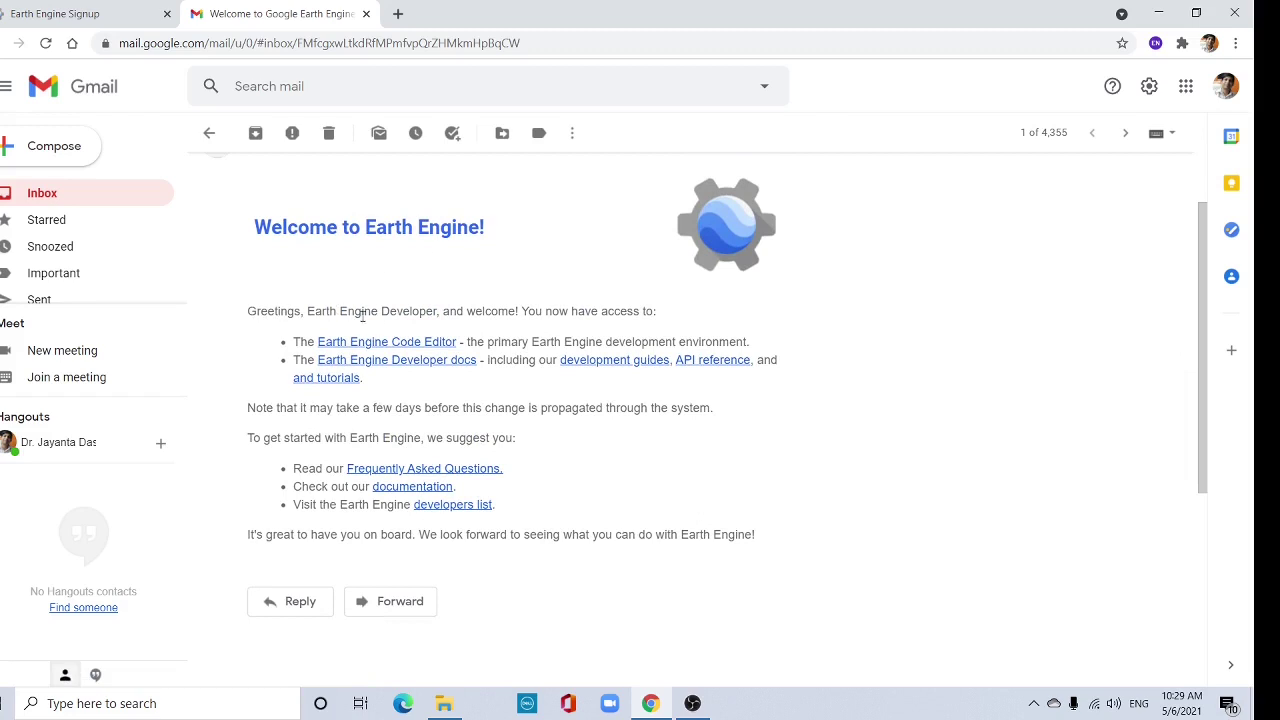
scroll(397, 328, down, 1)
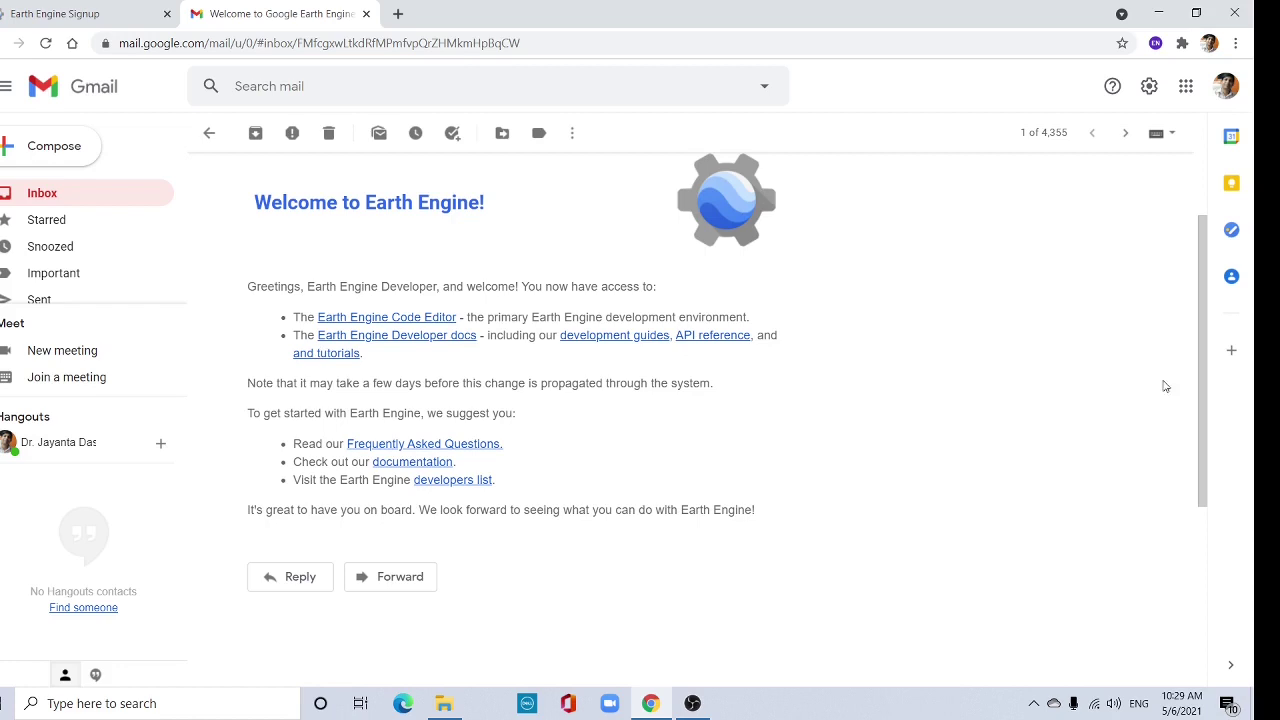
drag(1207, 366, 1209, 486)
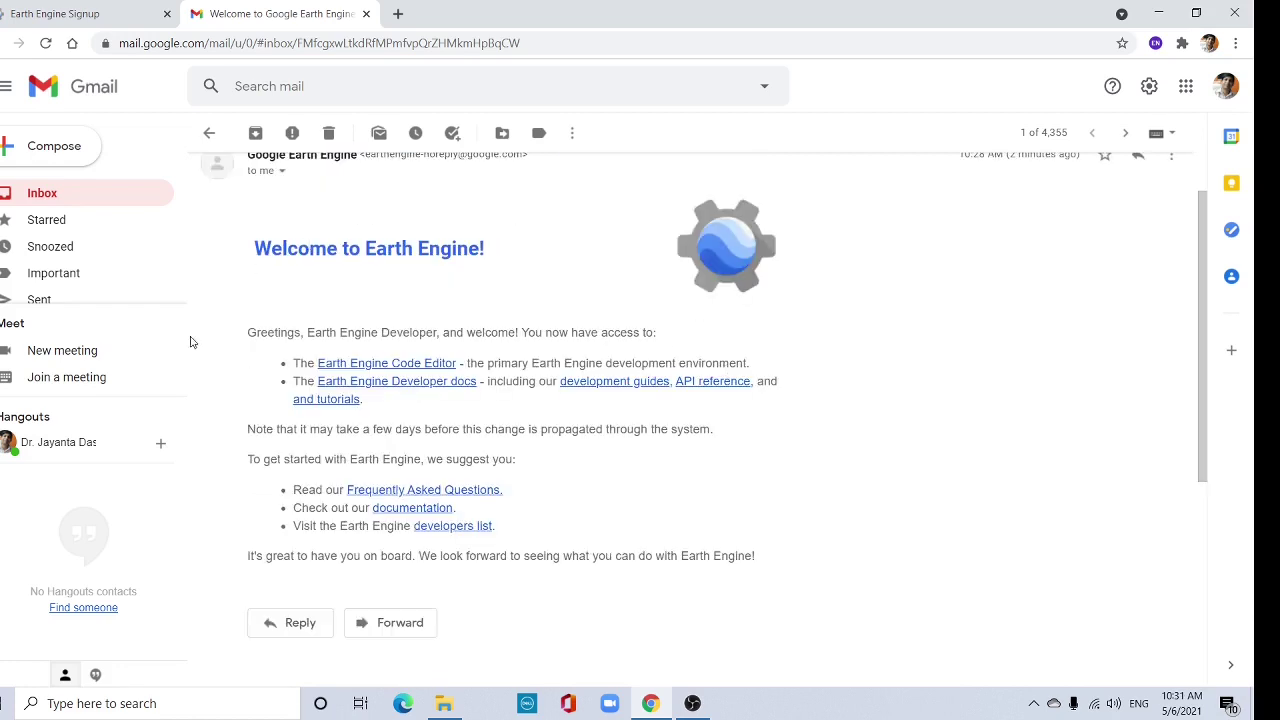